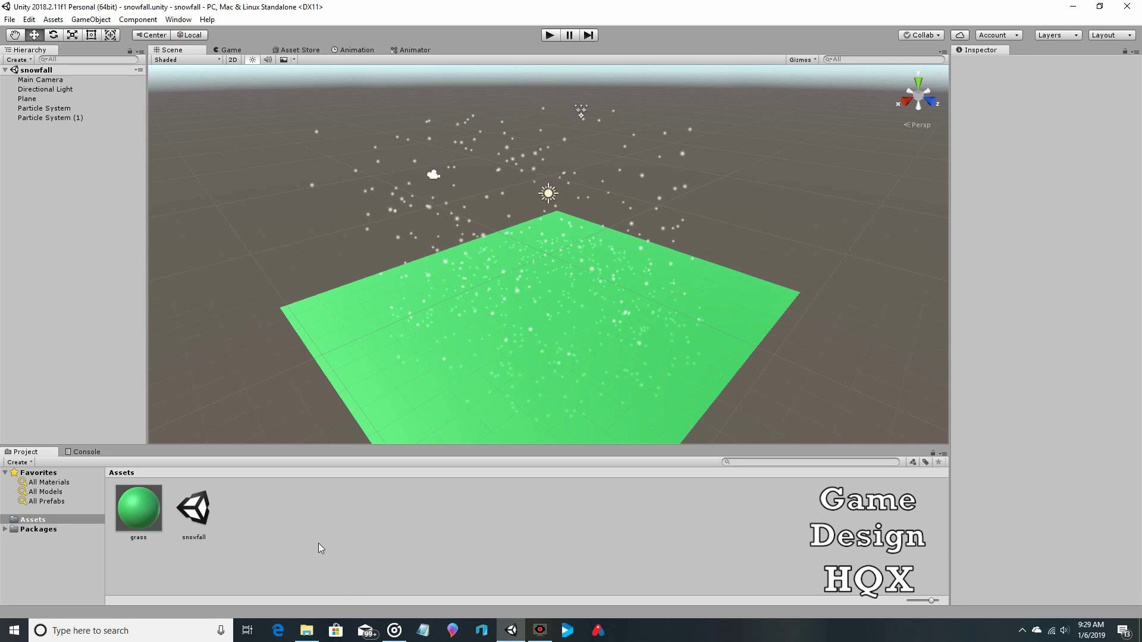
- Import snowflake.png from File Explorer into the Unity project's Assets folder
key(alt+Tab)
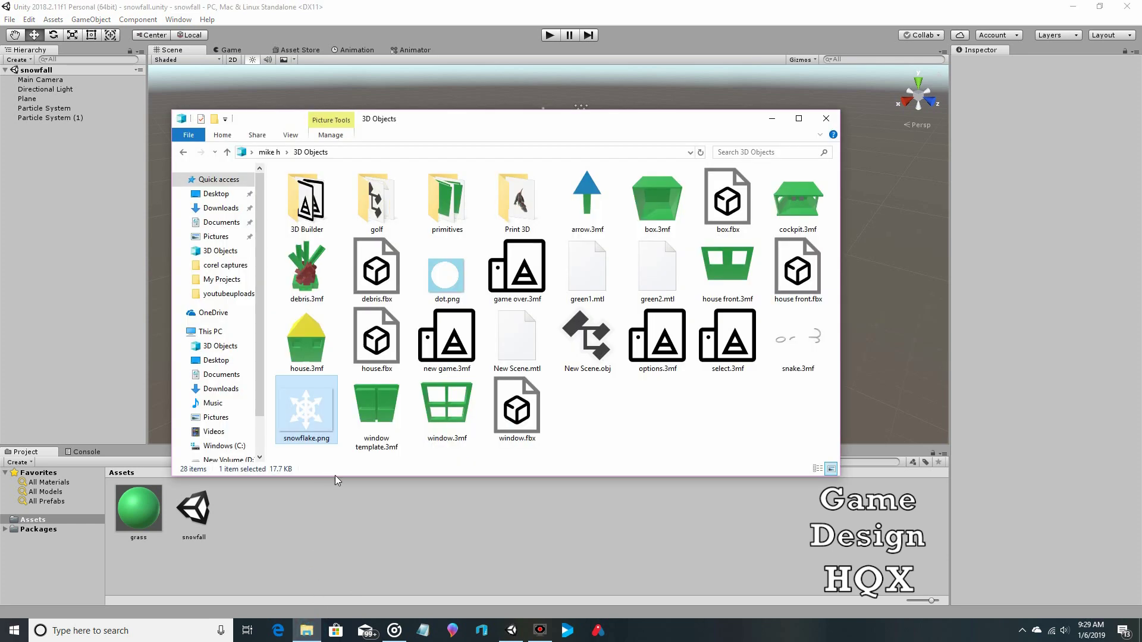
drag(312, 413, 322, 524)
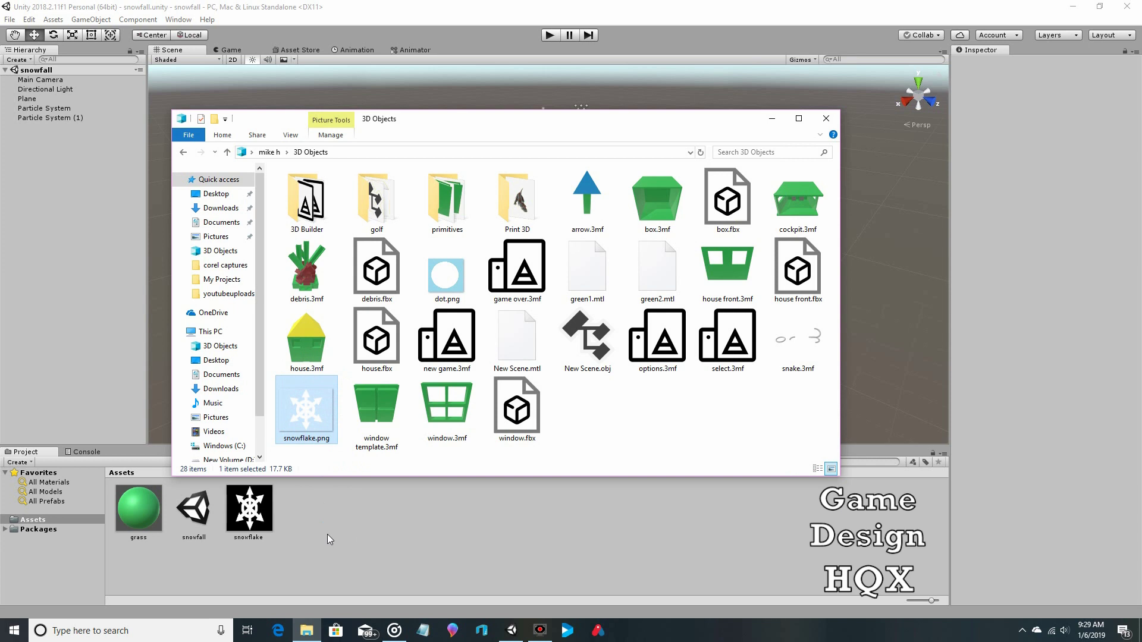
click(413, 18)
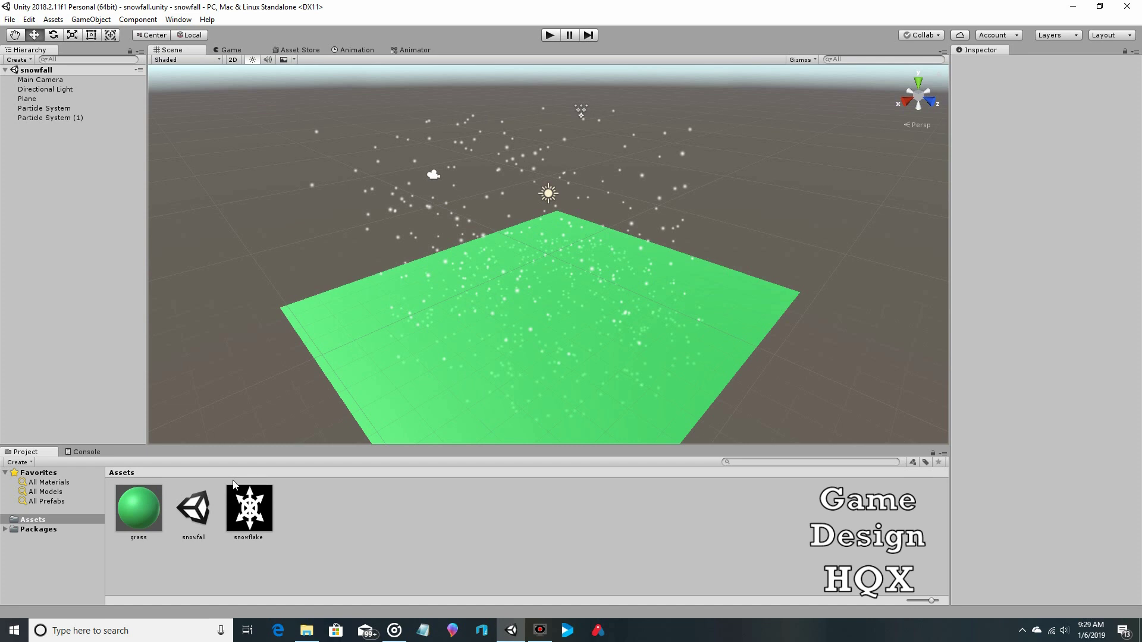
- Change the snowflake texture's Texture Type to Sprite (2D and UI) and apply it
click(253, 507)
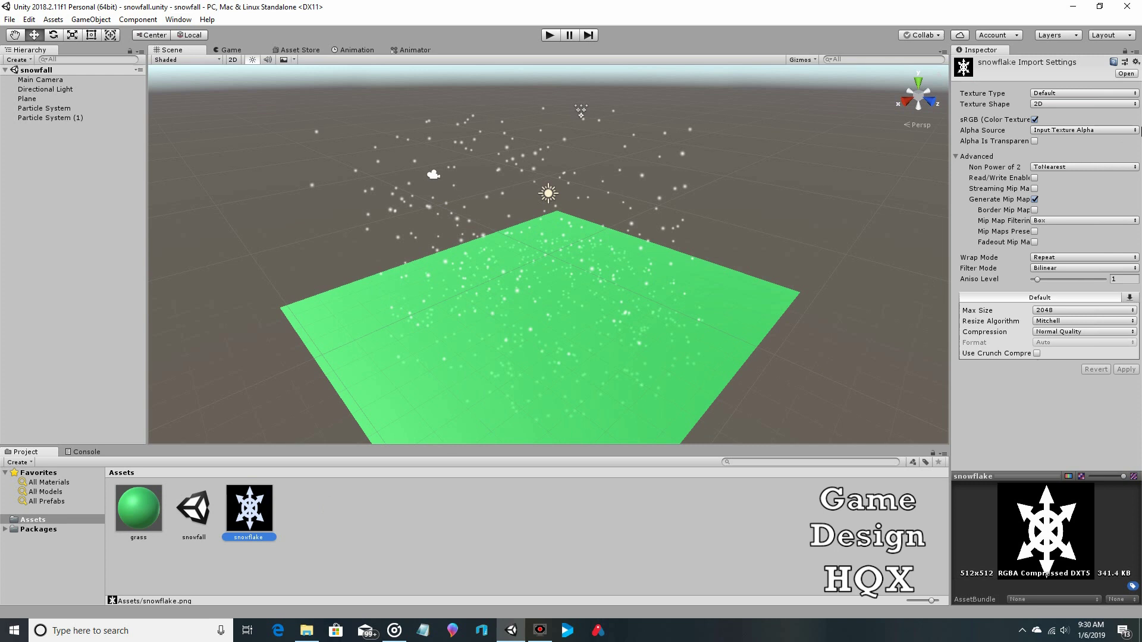
click(1064, 94)
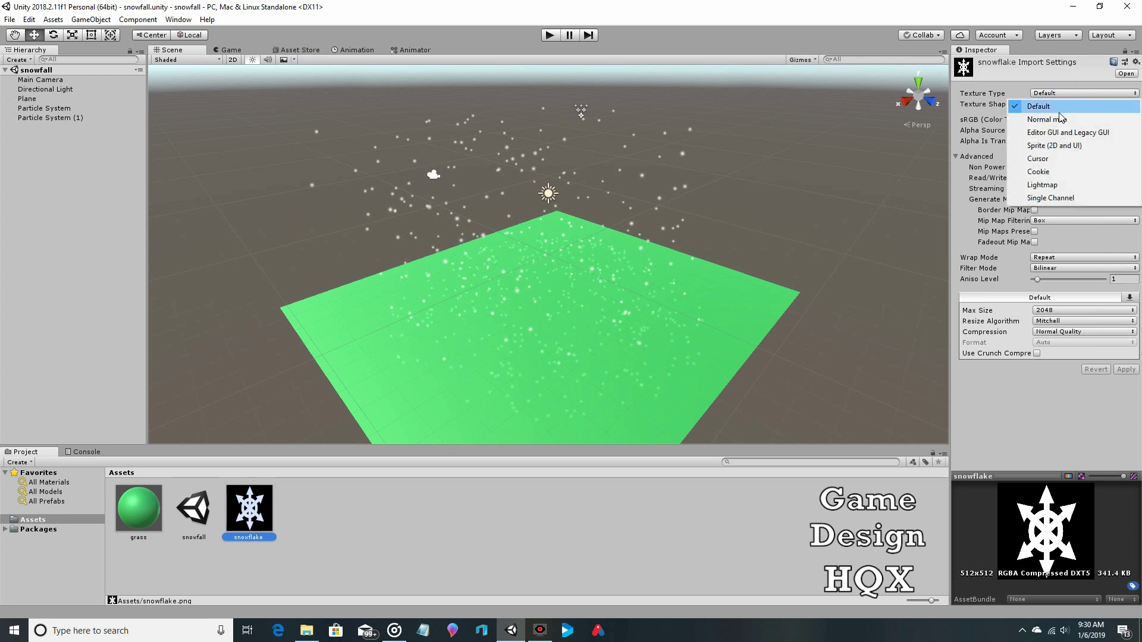
click(1062, 147)
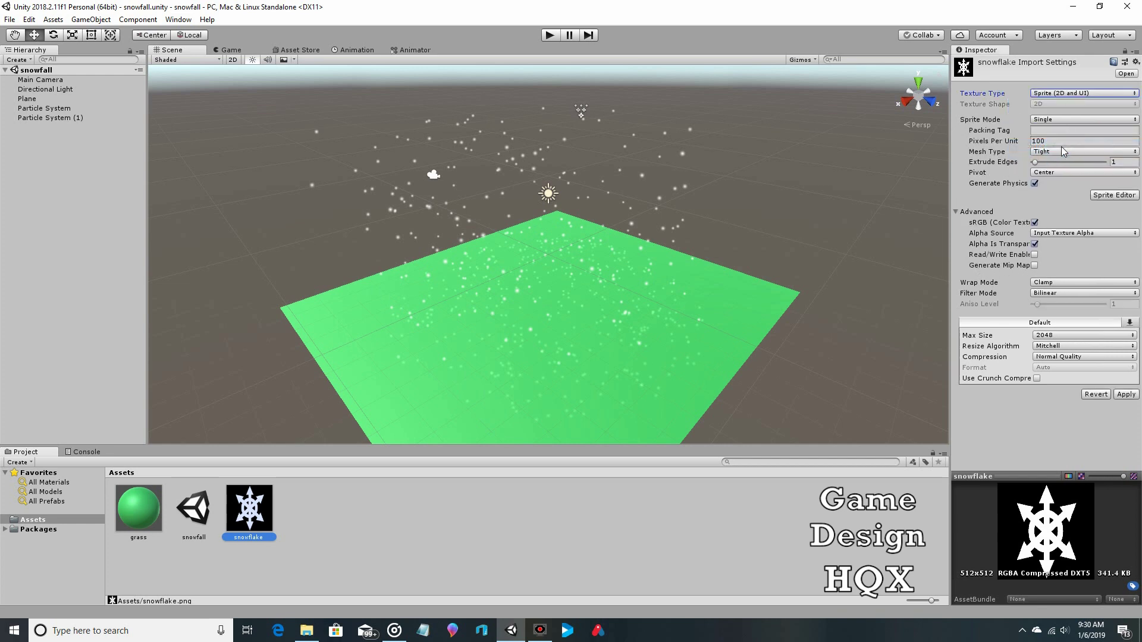
click(1126, 394)
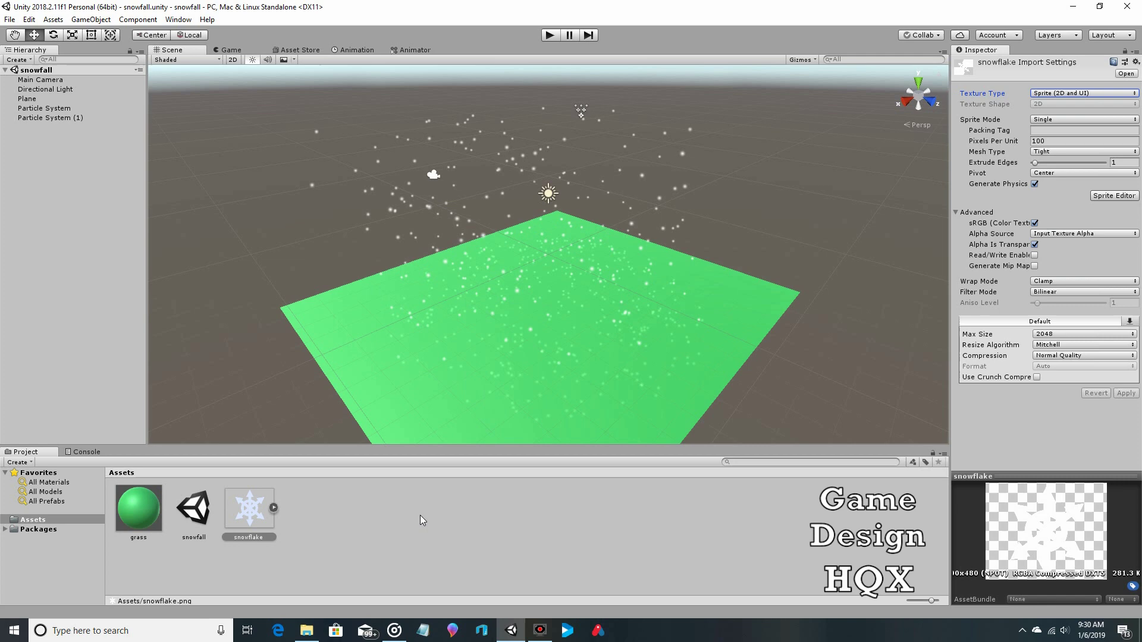
- Create a material named 'snowflakes' with the snowflake texture in its Albedo slot
right_click(312, 497)
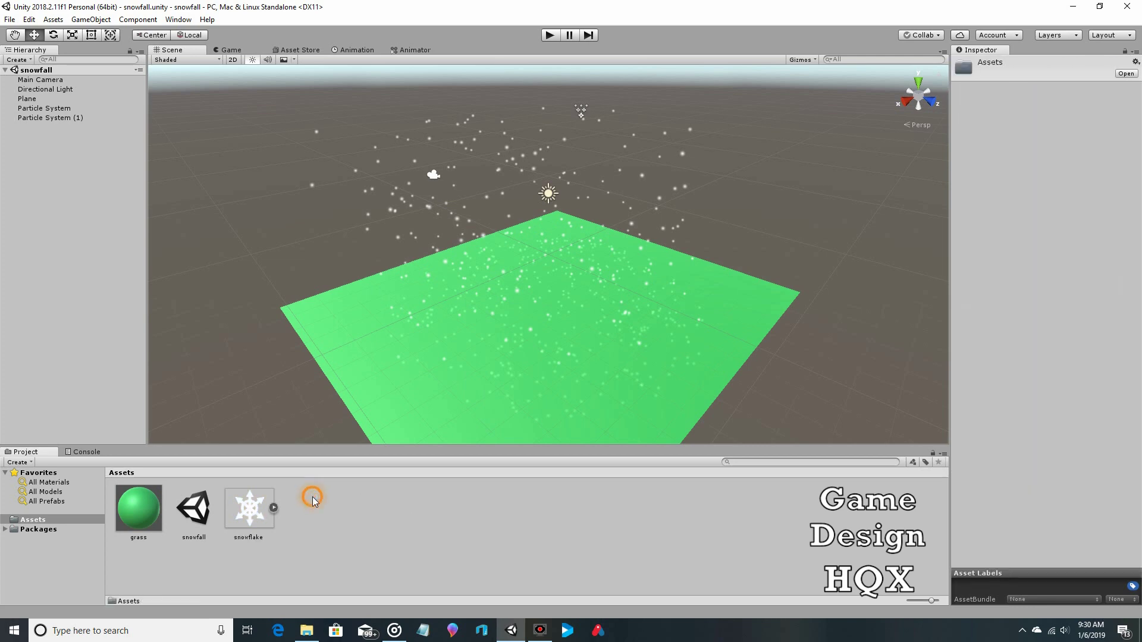
mouse_move(373, 219)
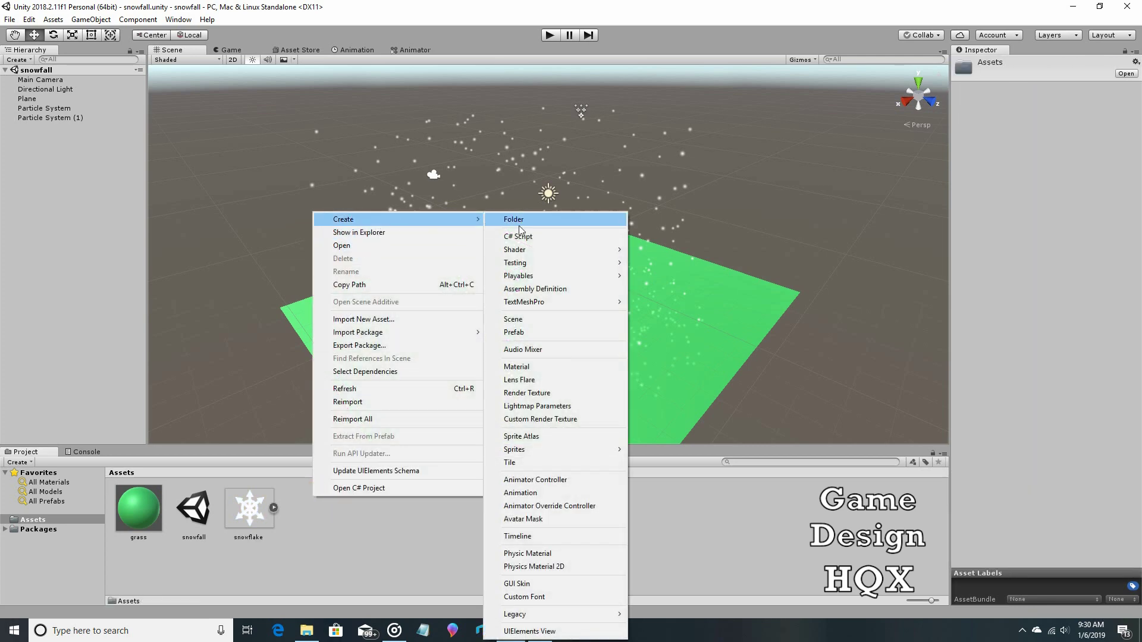
click(543, 367)
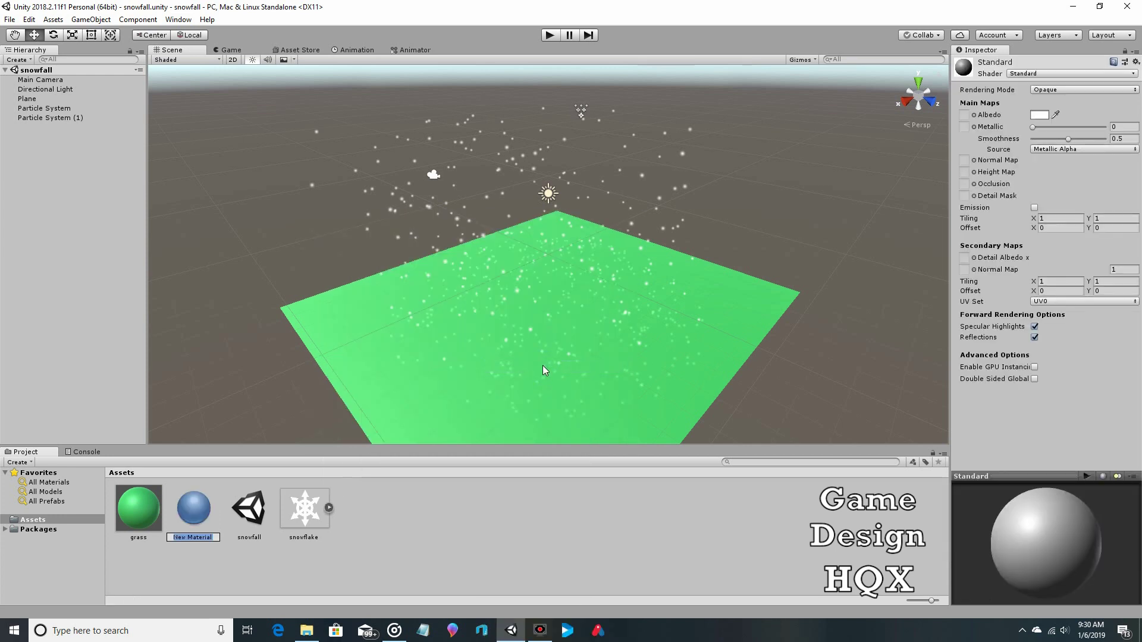
text(snowflakes)
click(515, 540)
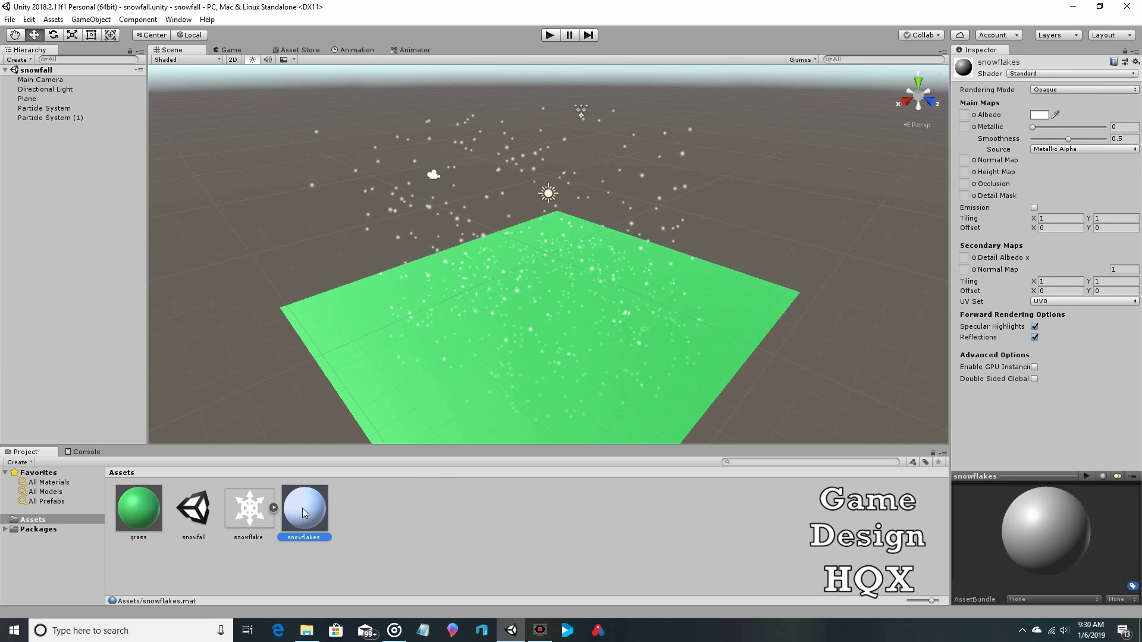
click(248, 508)
drag(248, 508, 973, 116)
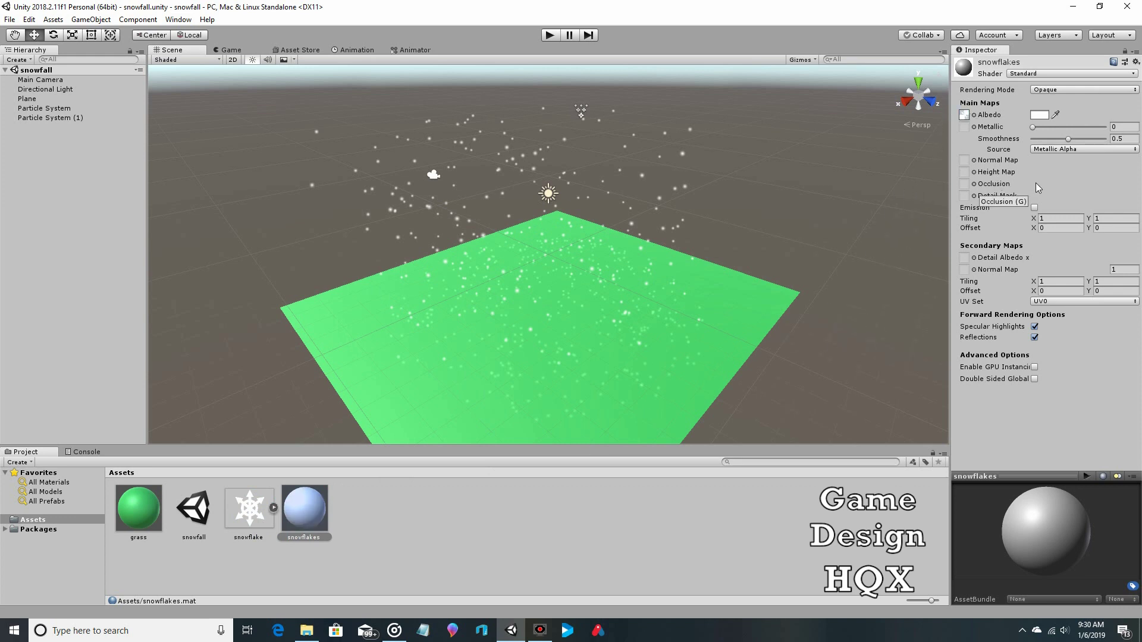
- Set the snowflakes material's shader to Particles > Additive
click(1052, 74)
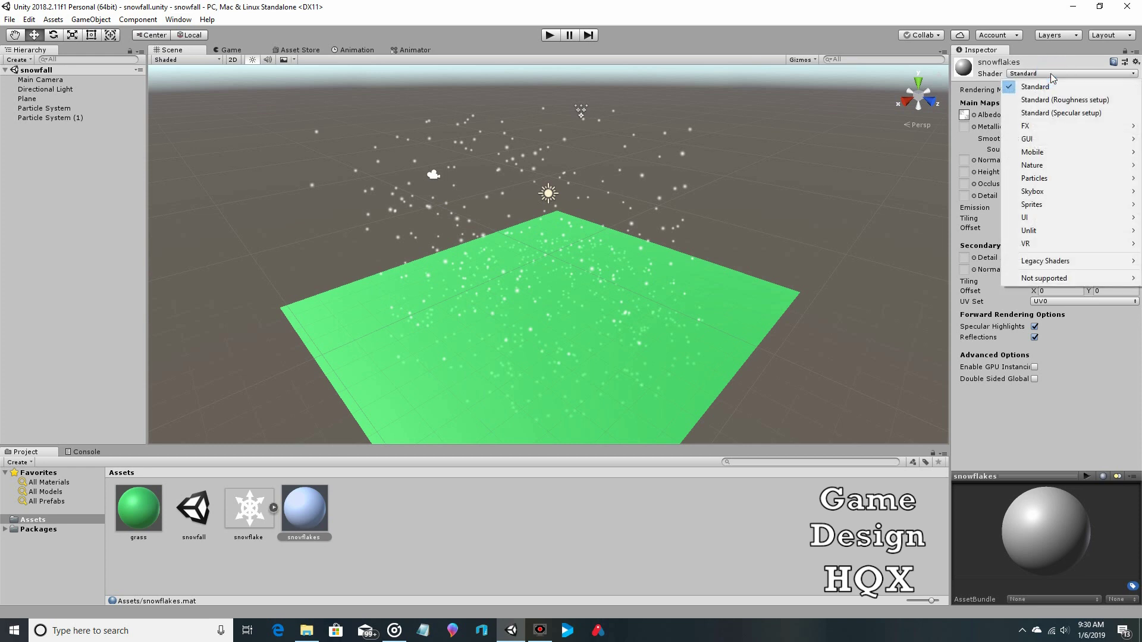
mouse_move(1068, 179)
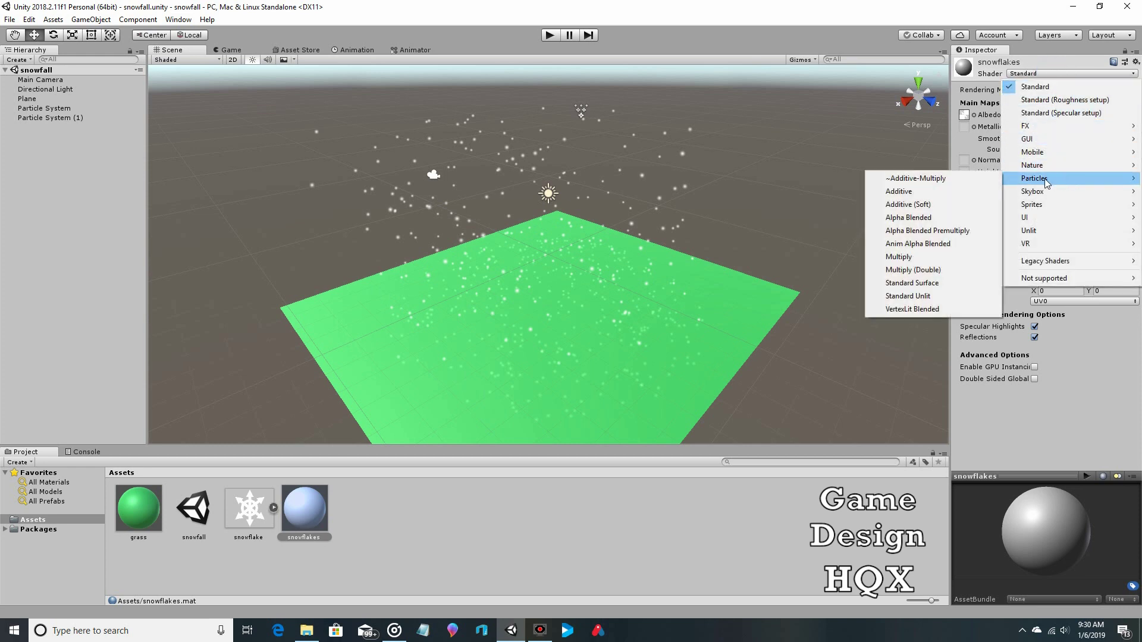
click(970, 192)
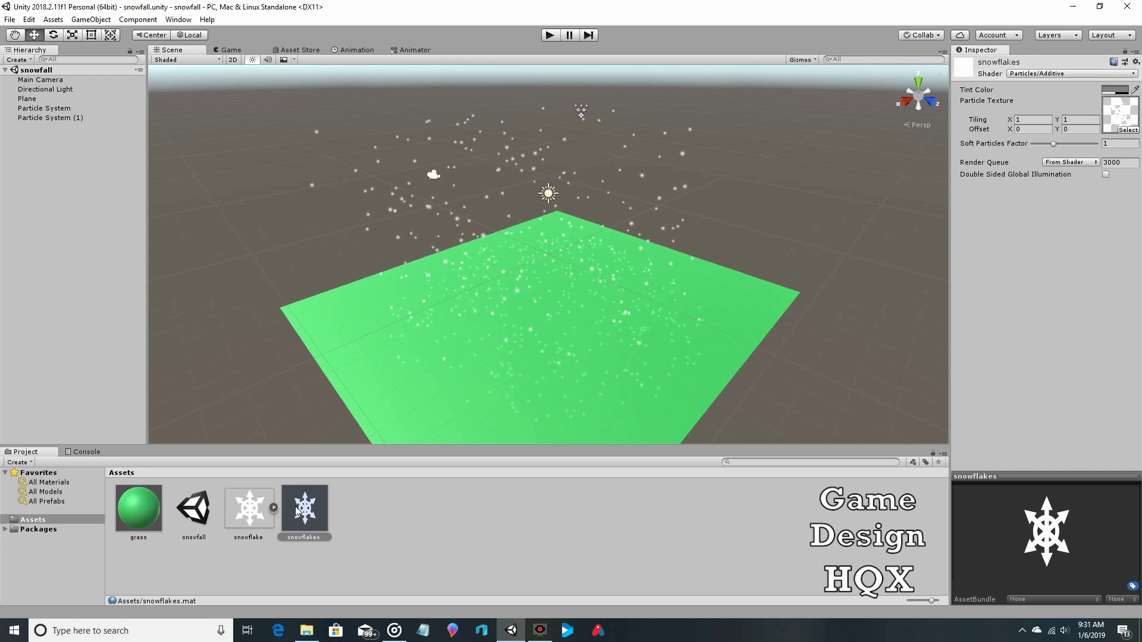
- Assign the snowflakes material to both Particle System renderers and play the scene
click(62, 112)
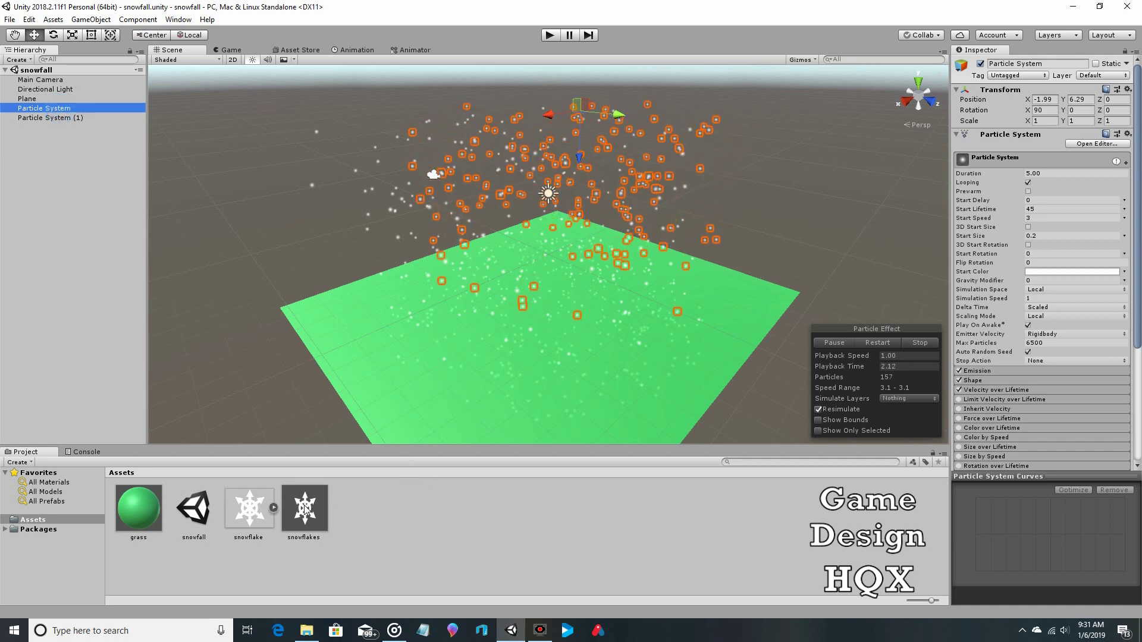
scroll(1041, 268, down, 6)
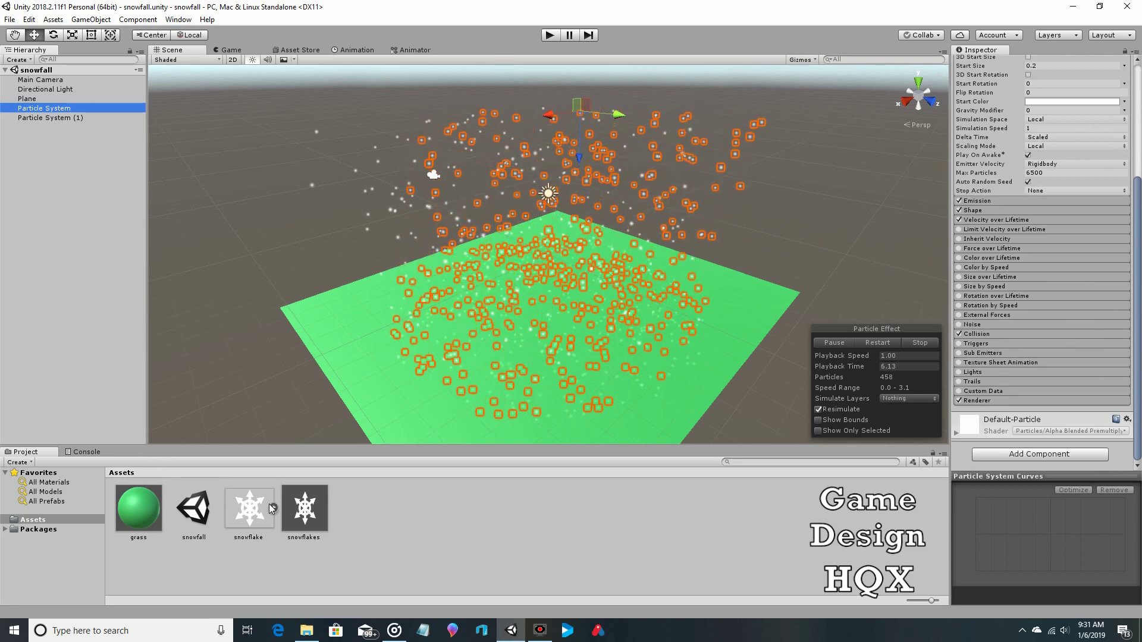
drag(304, 507, 1017, 424)
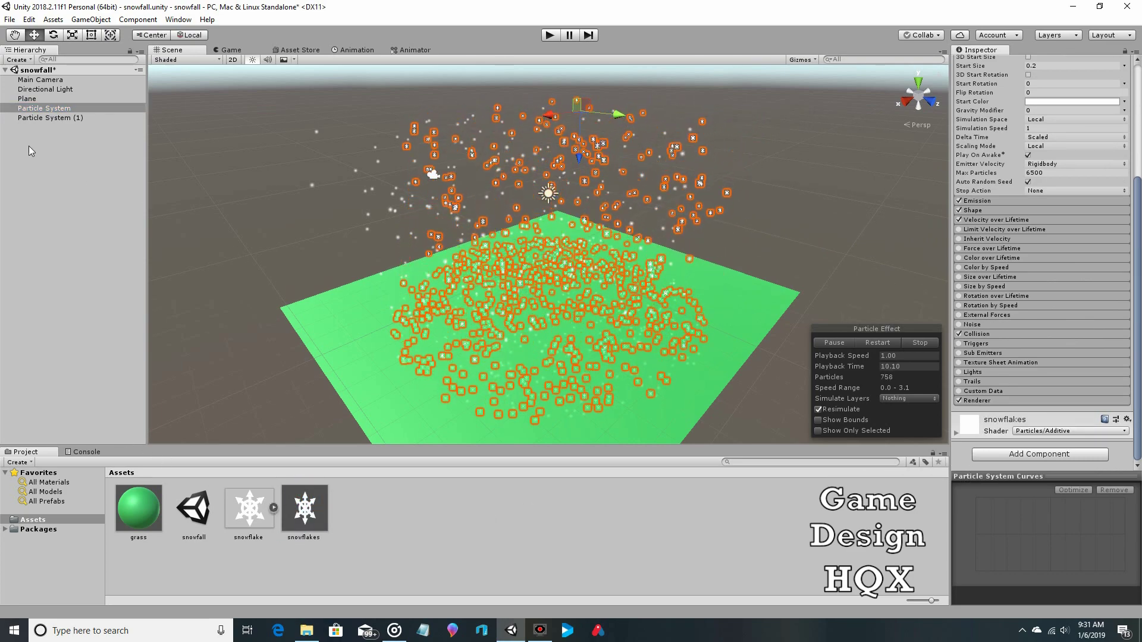
click(42, 118)
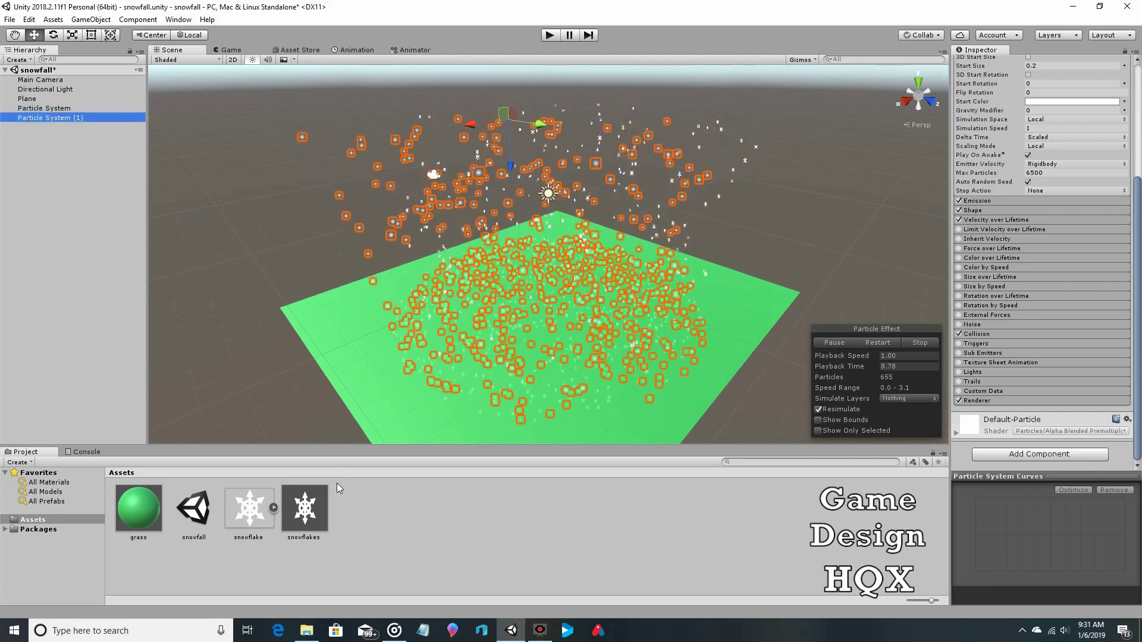
drag(304, 507, 978, 462)
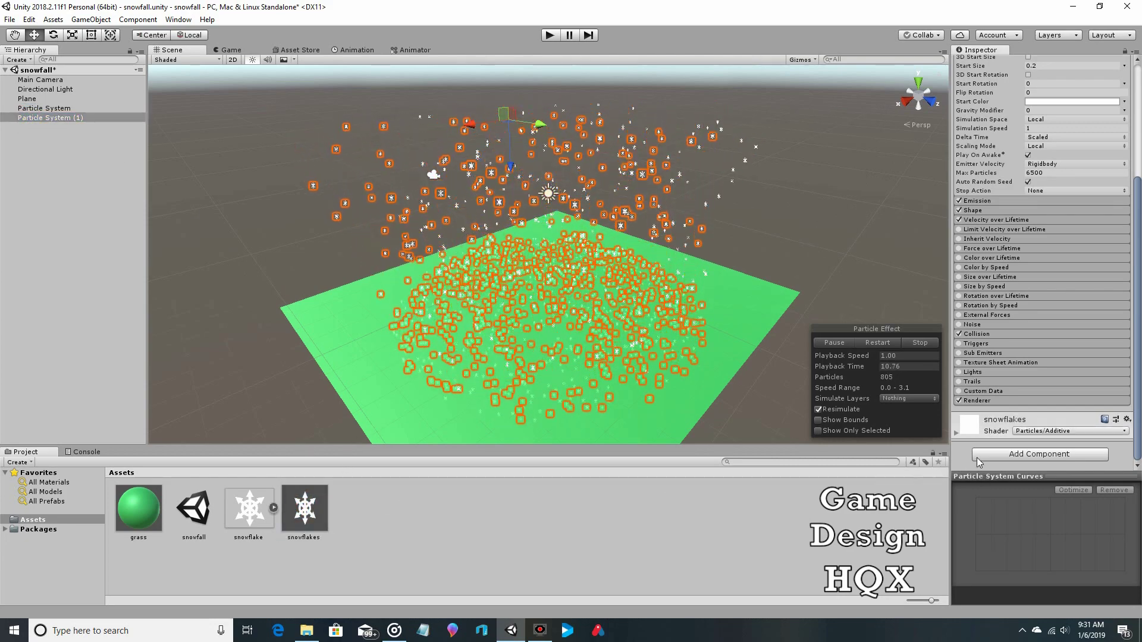
click(552, 36)
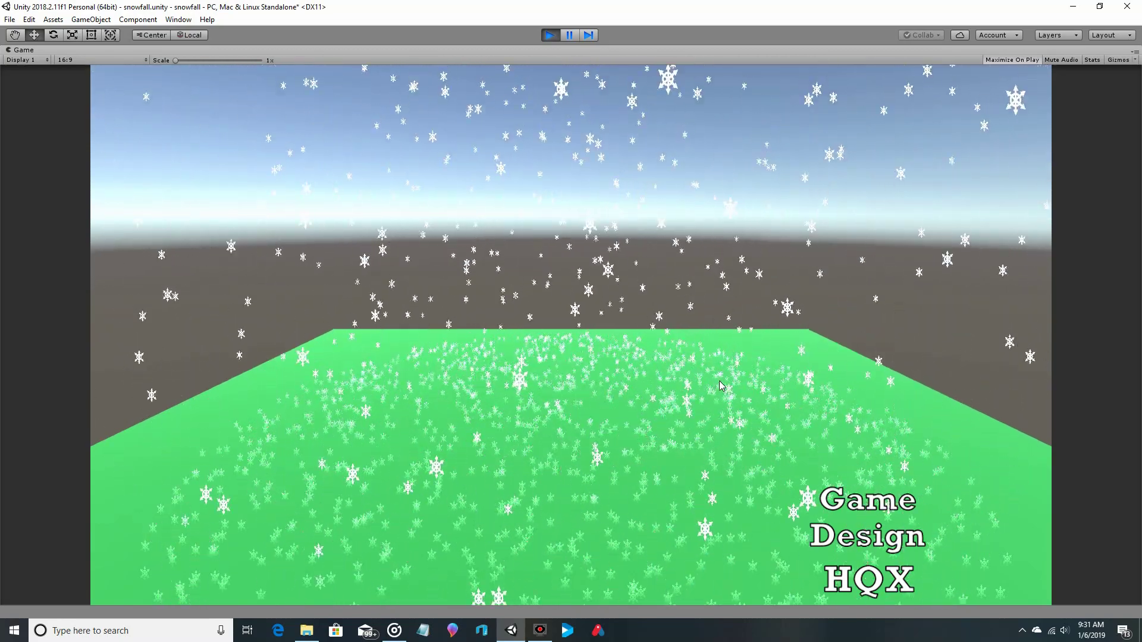
- Exit Play mode to return to the scene editor
click(551, 35)
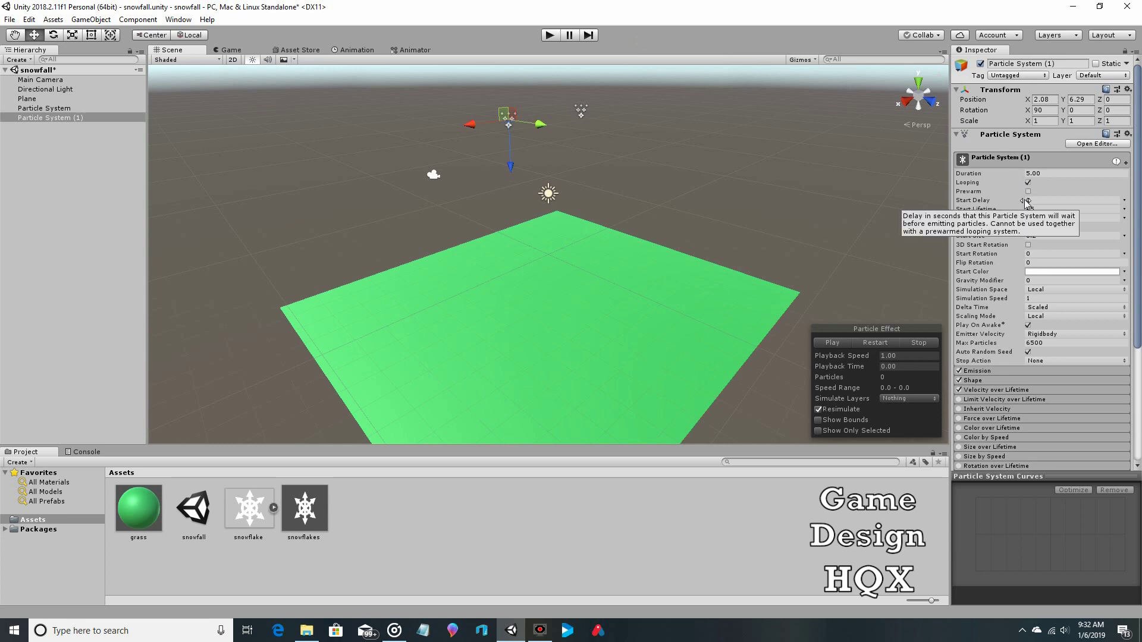
- Enable and expand Rotation over Lifetime on both particle systems, keeping Angular Velocity 45
scroll(1024, 203, down, 3)
scroll(1025, 203, down, 1)
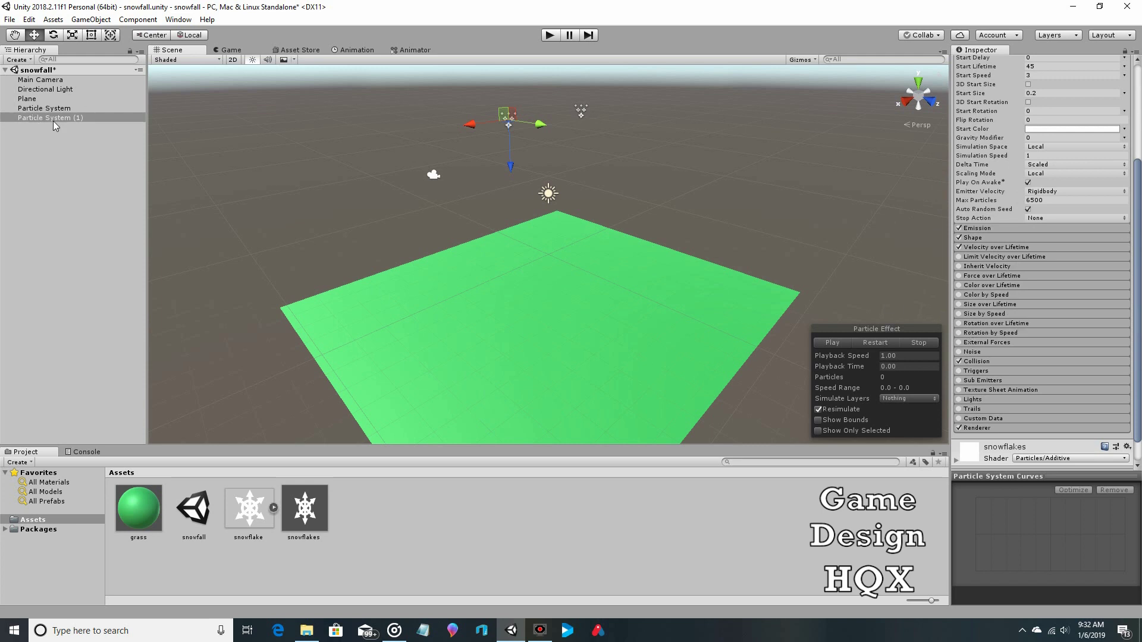
click(959, 324)
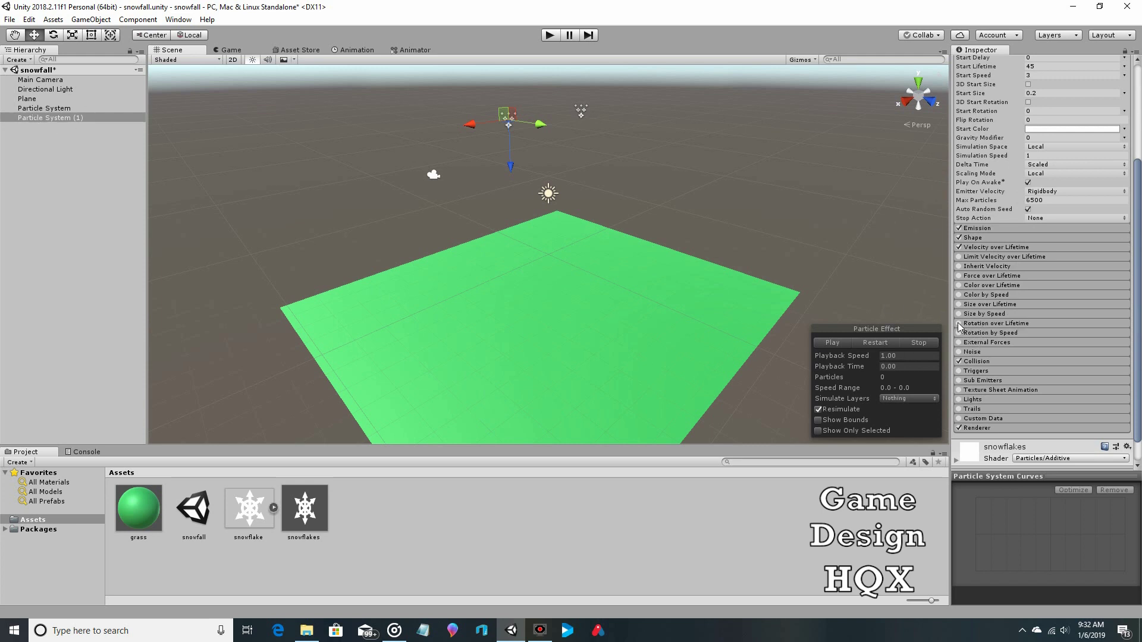
click(1027, 325)
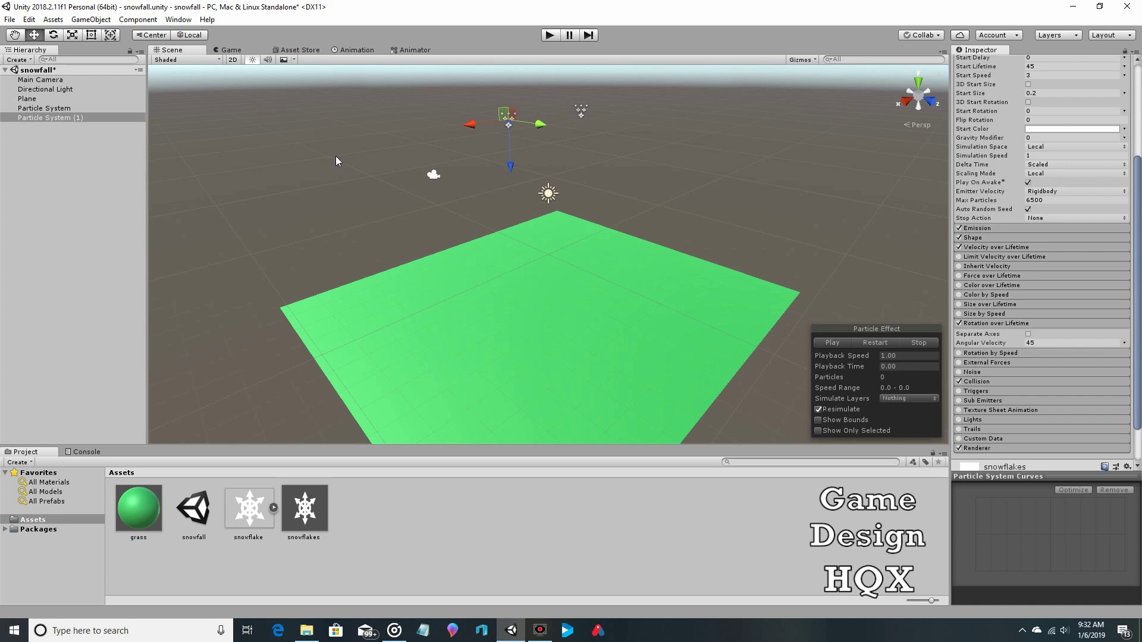
click(55, 110)
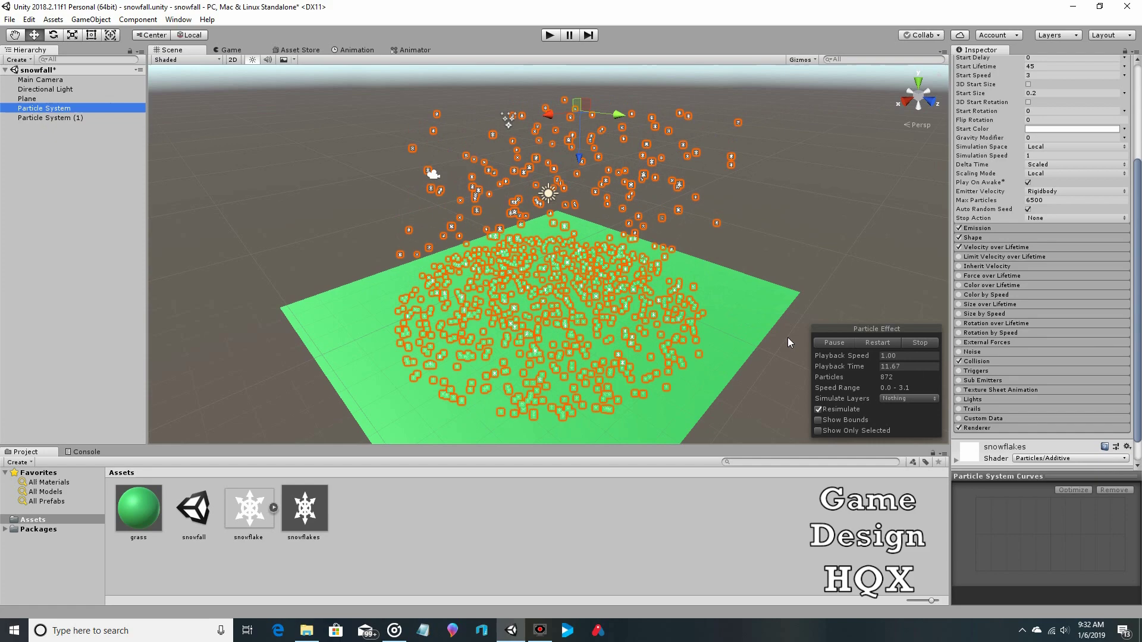
click(958, 324)
click(991, 324)
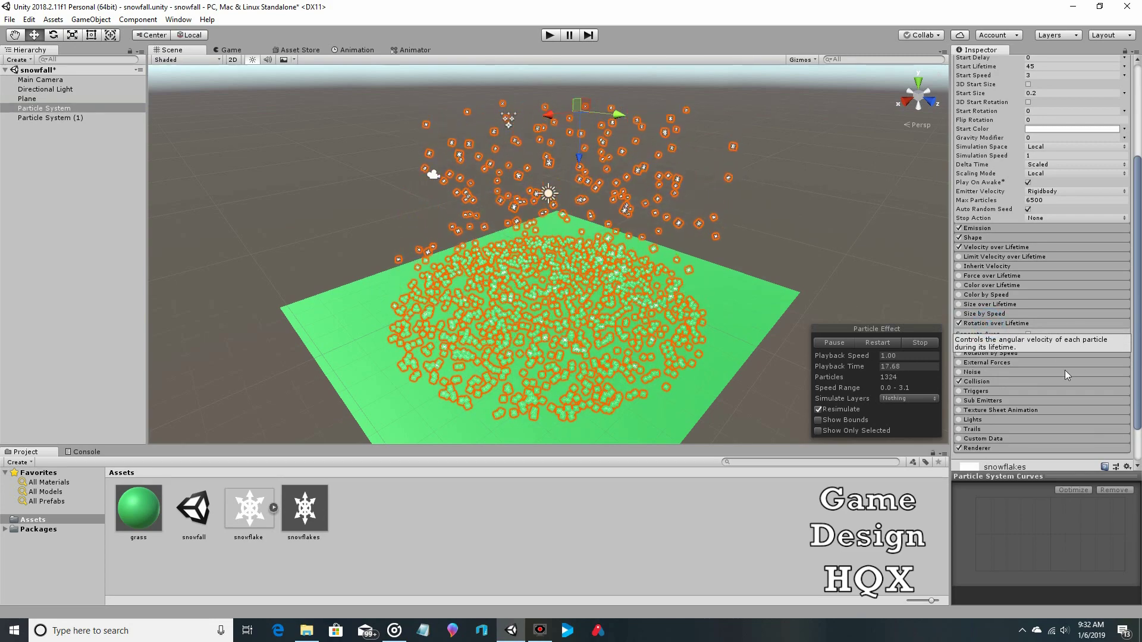
- Enter Play mode to watch the snowflakes rotate as they fall
click(550, 36)
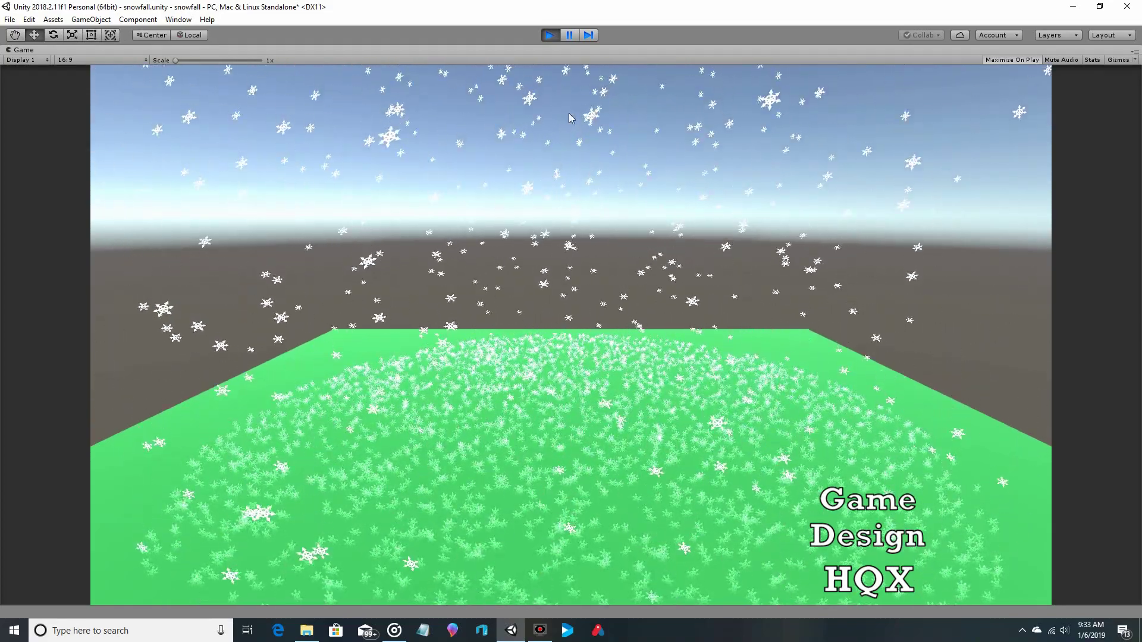
- Exit Play mode and scroll the Inspector down to Rotation over Lifetime
click(550, 36)
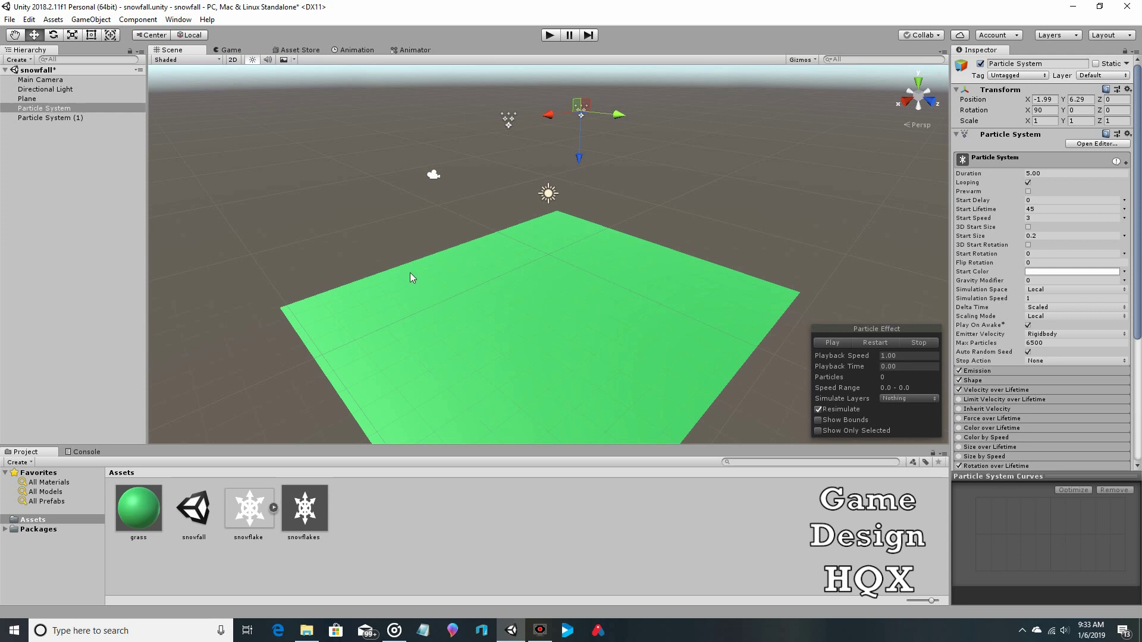
scroll(1087, 300, down, 5)
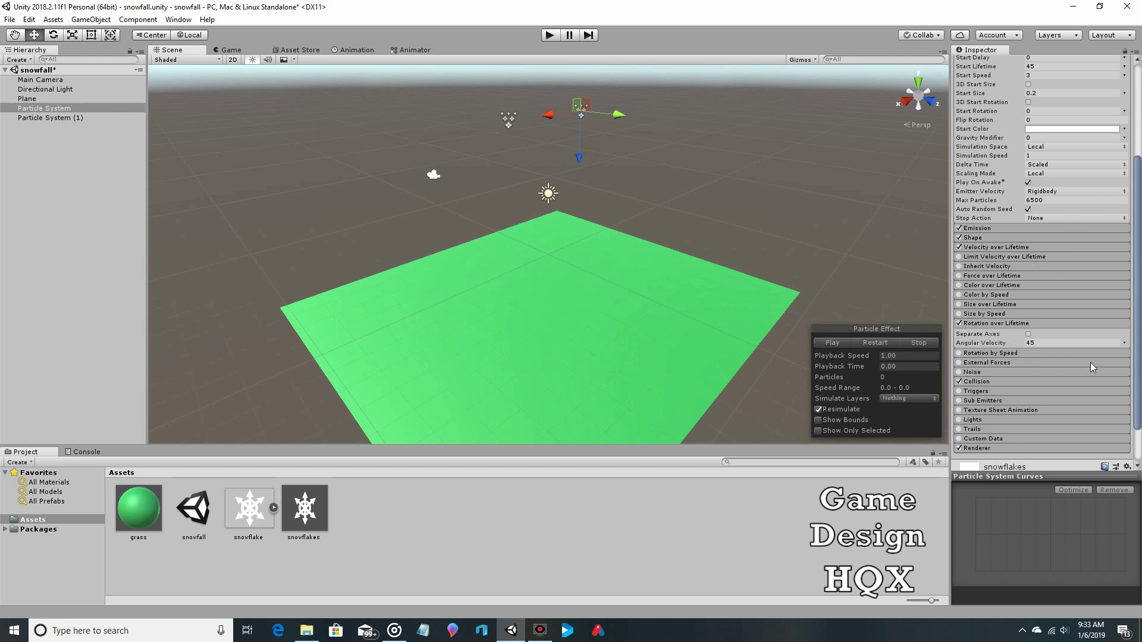
- Switch Angular Velocity to Curve mode and set the curve's top range value to 1
click(1124, 344)
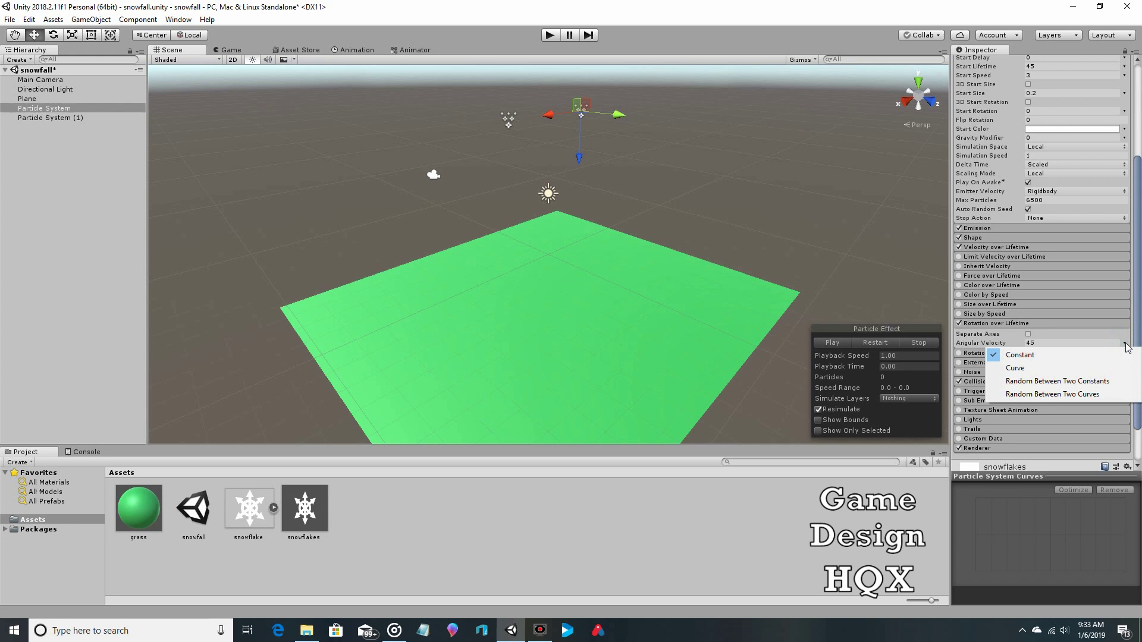
click(1035, 370)
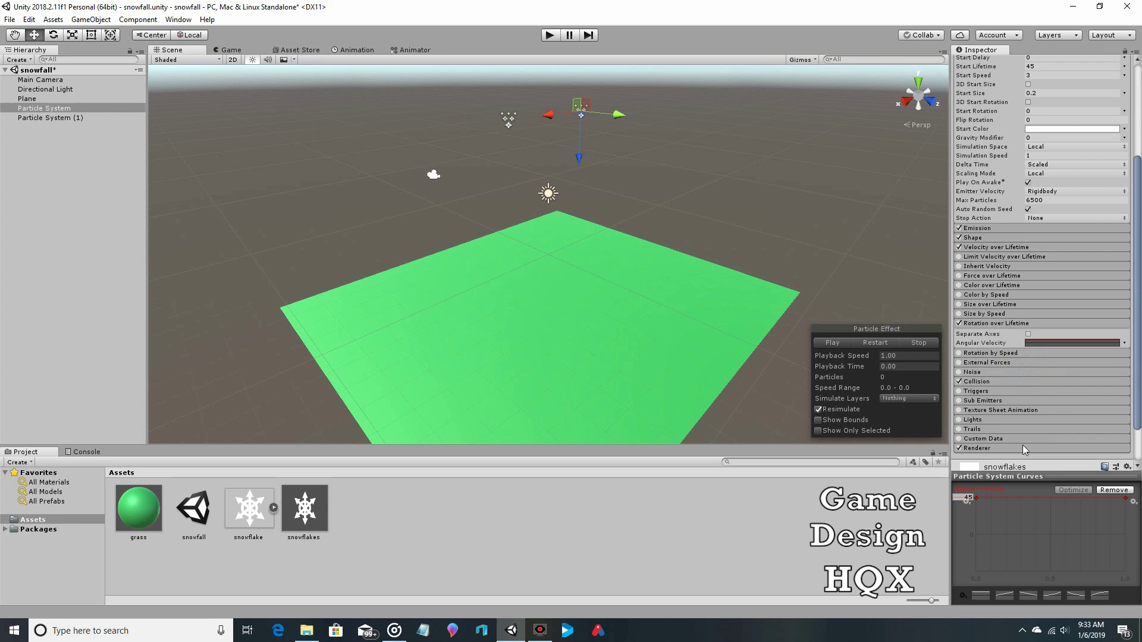
click(964, 499)
text(180)
- Switch Particle System (1)'s Angular Velocity to Curve mode with a curve maximum of 180
click(65, 118)
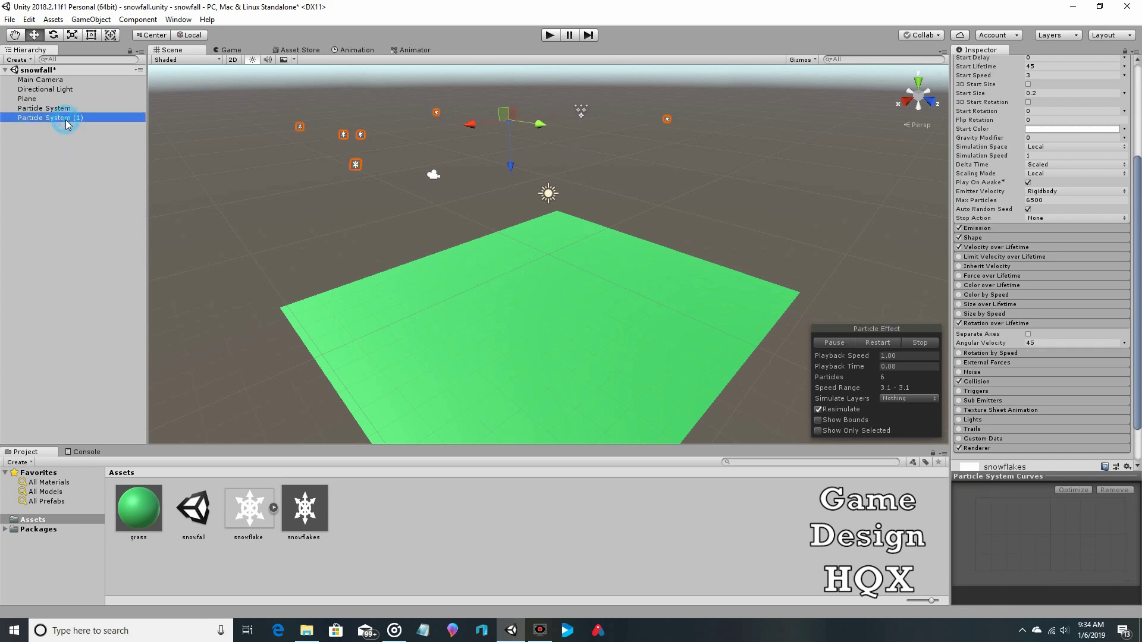
click(1124, 344)
click(1046, 369)
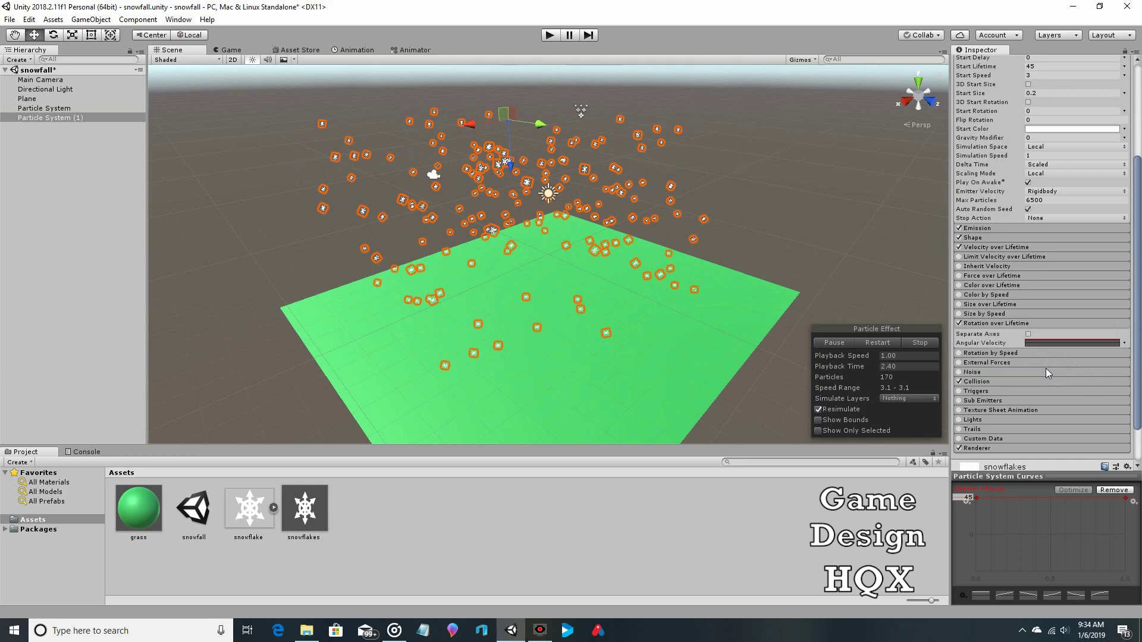
click(970, 499)
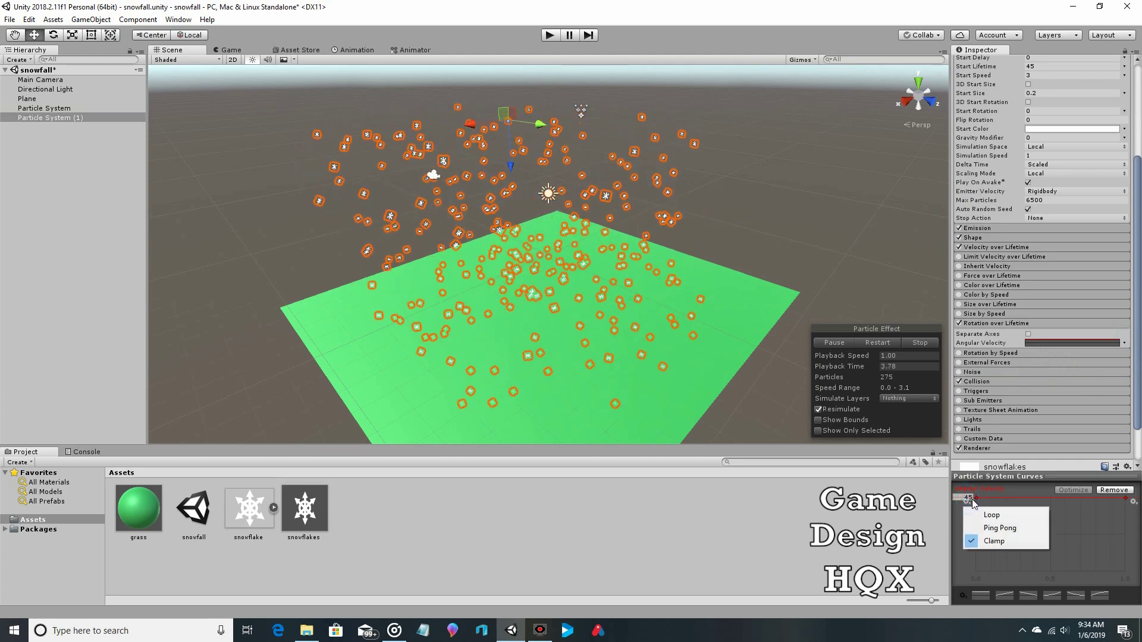
click(965, 496)
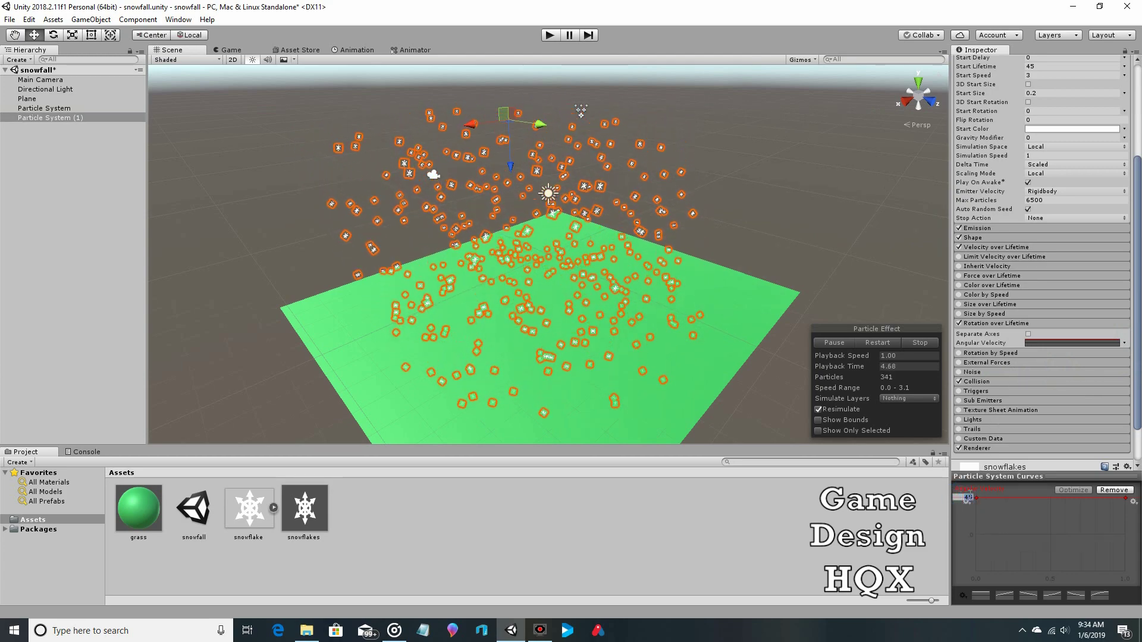
text(18)
key(Return)
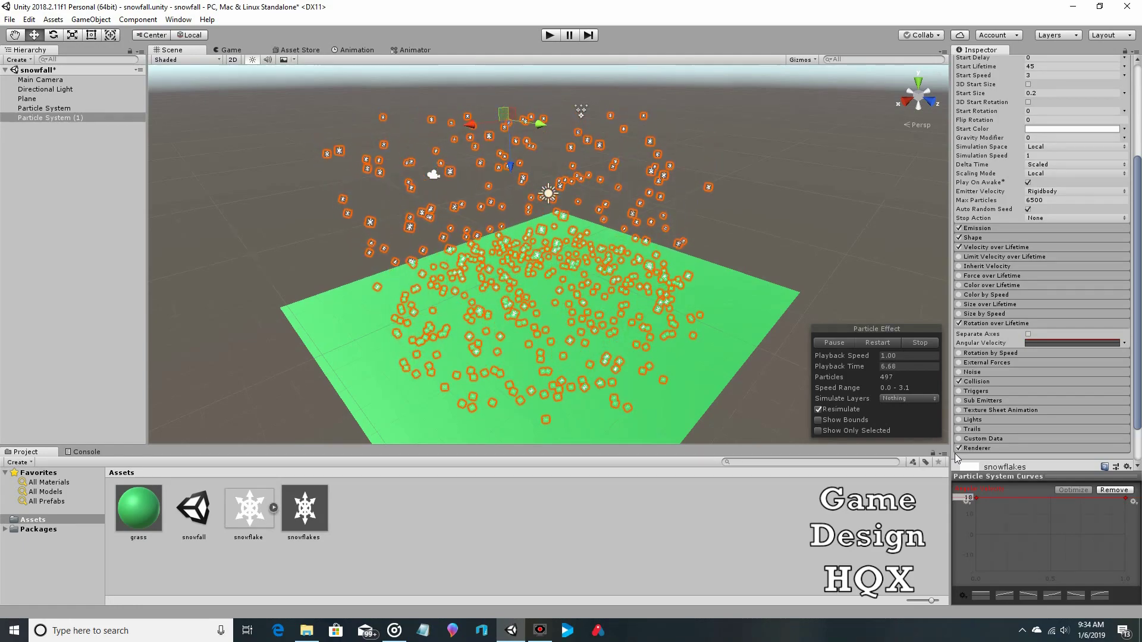
text(0)
key(Return)
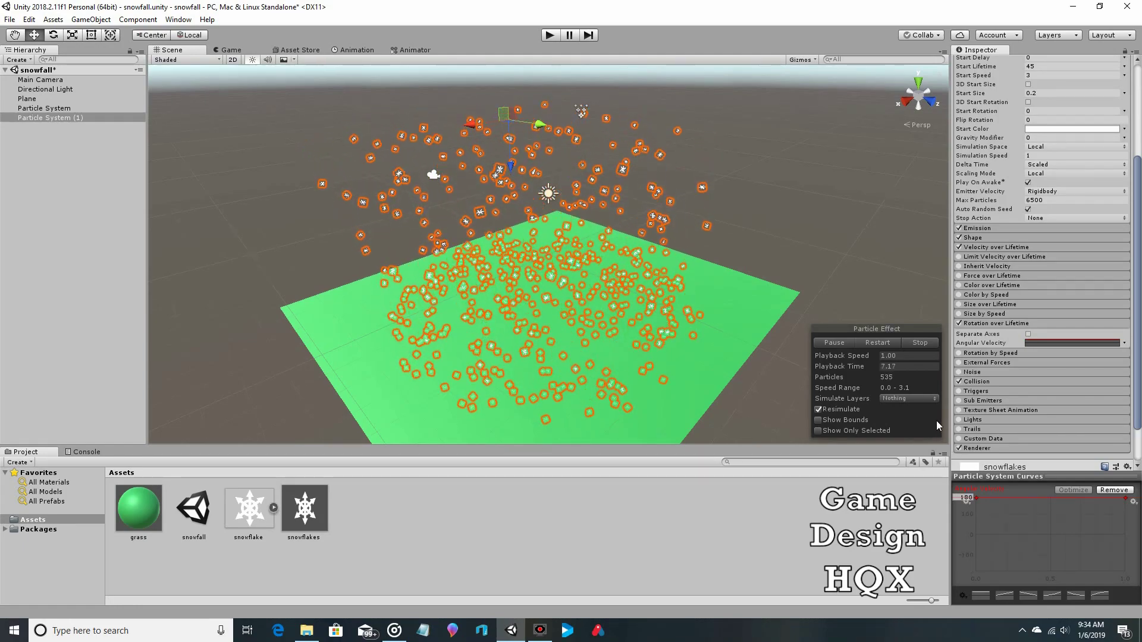
click(550, 36)
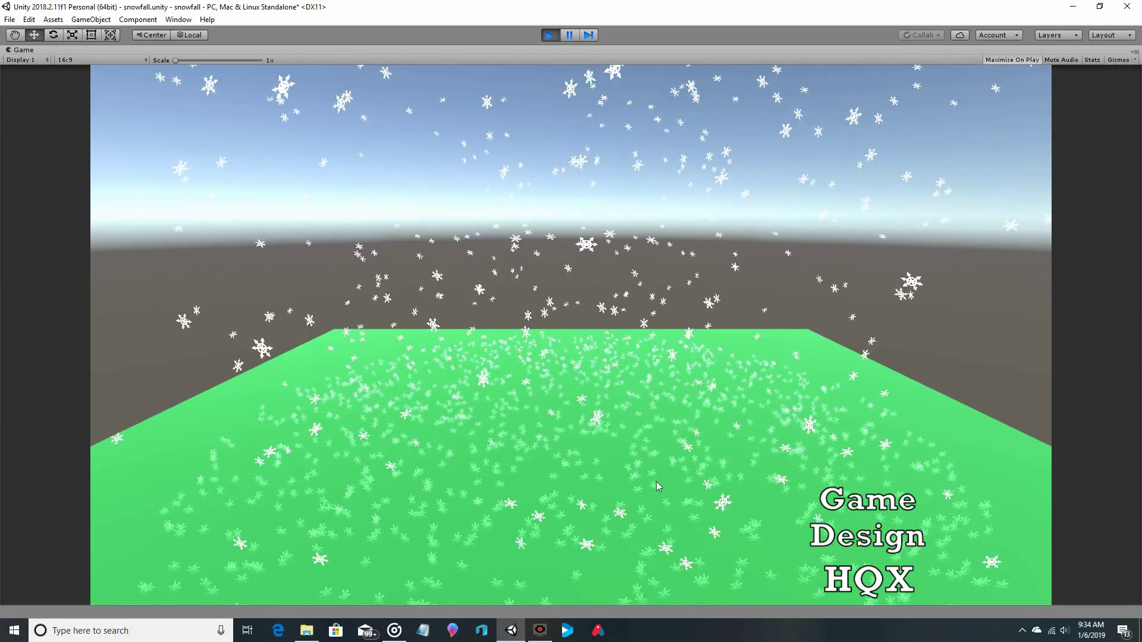
click(549, 34)
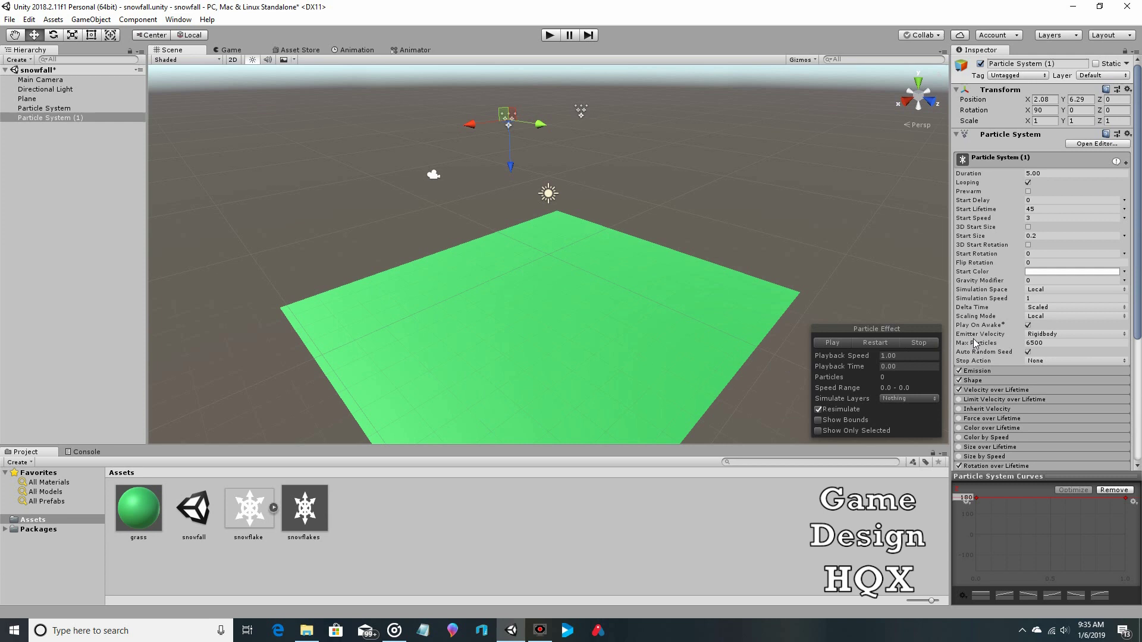
scroll(1022, 333, down, 5)
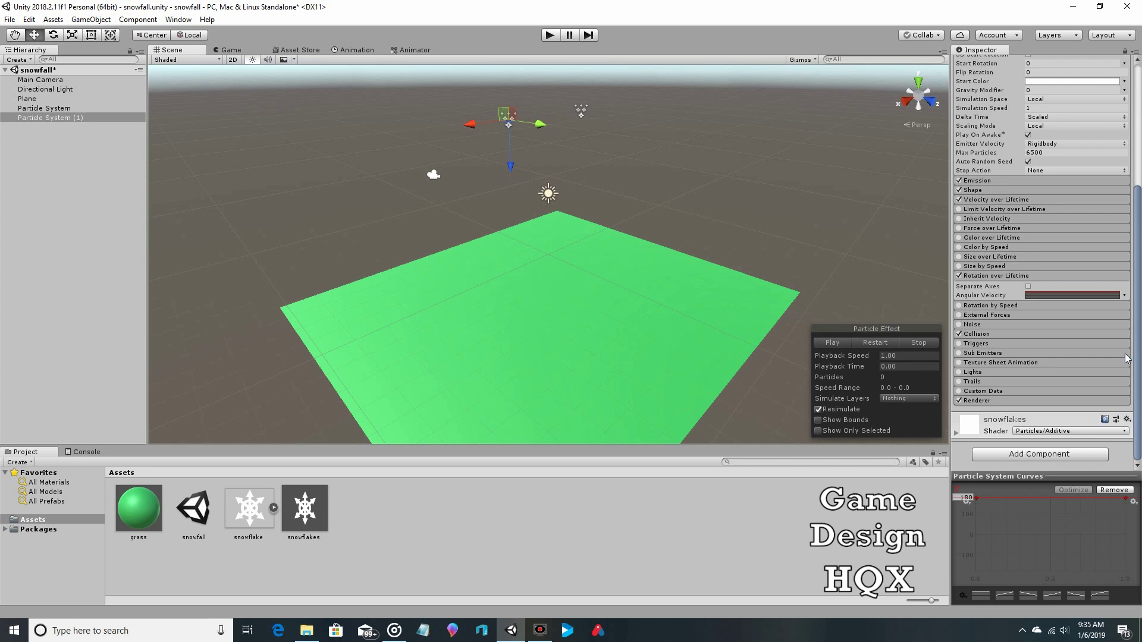
scroll(1097, 321, up, 4)
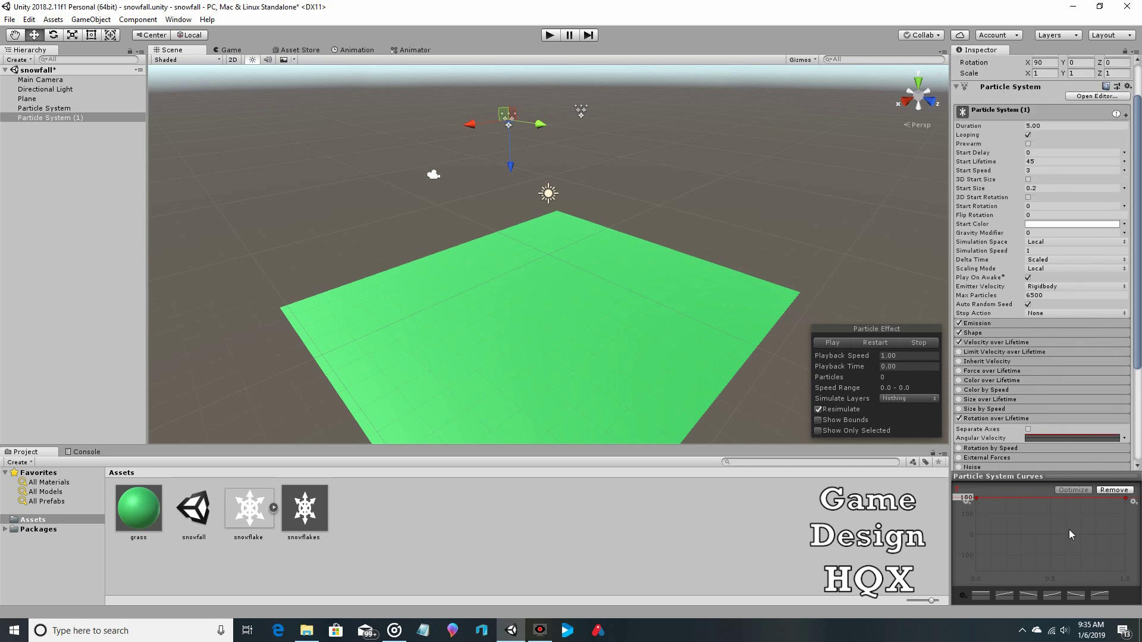
- Add a key to Particle System (1)'s angular velocity curve, pull it low near the start, and lower the end key
right_click(987, 501)
right_click(1031, 502)
click(1039, 498)
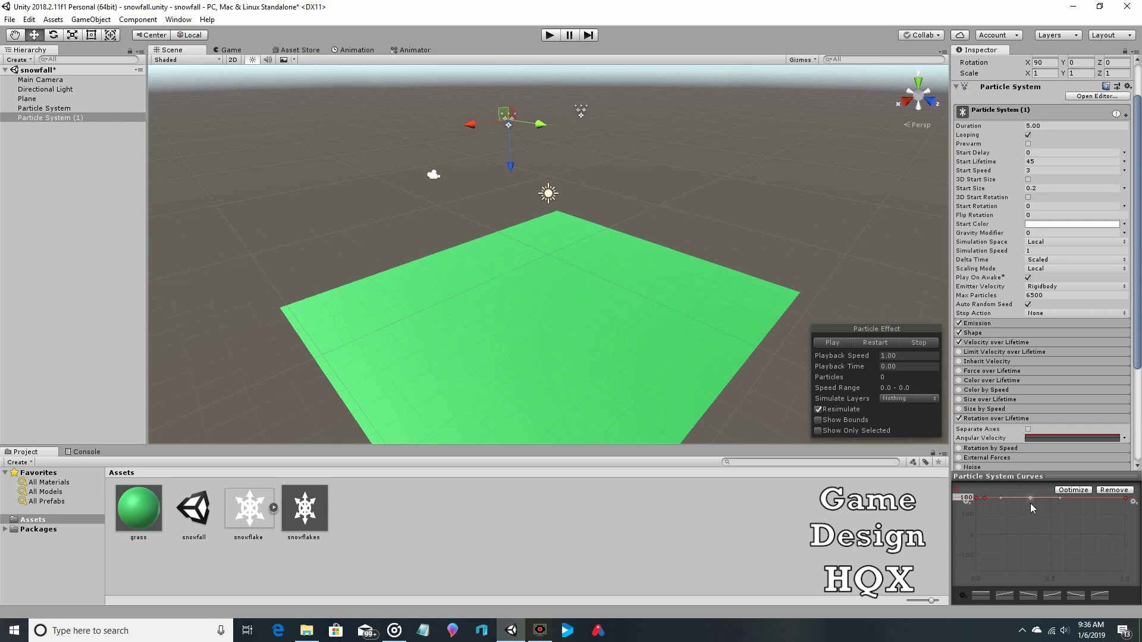
drag(1032, 501, 1016, 525)
drag(1125, 499, 1126, 511)
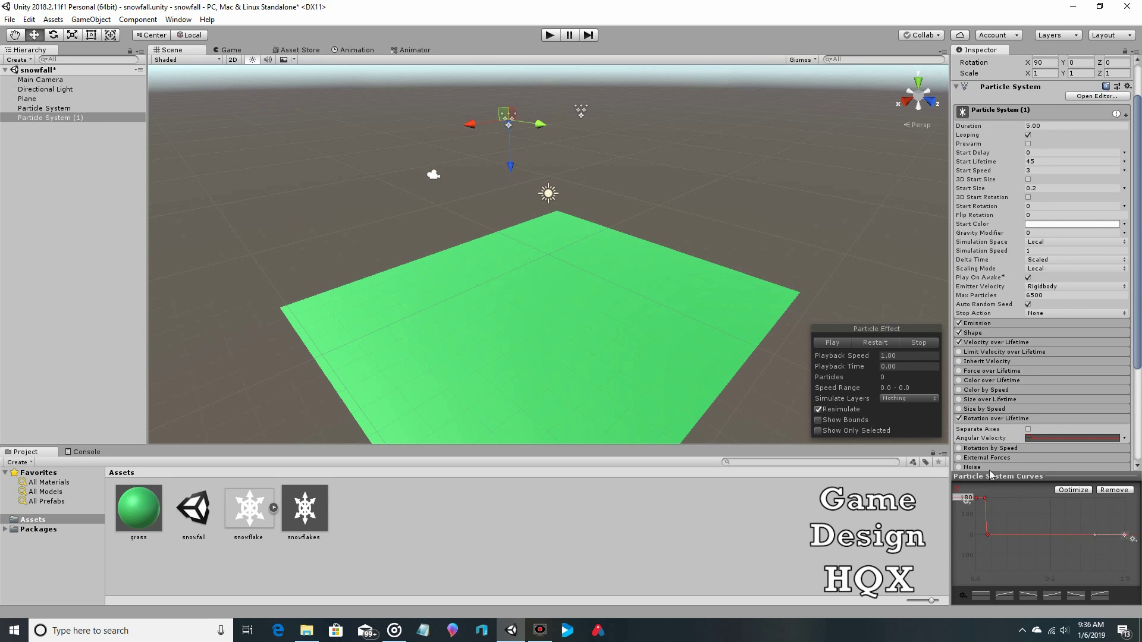
click(549, 36)
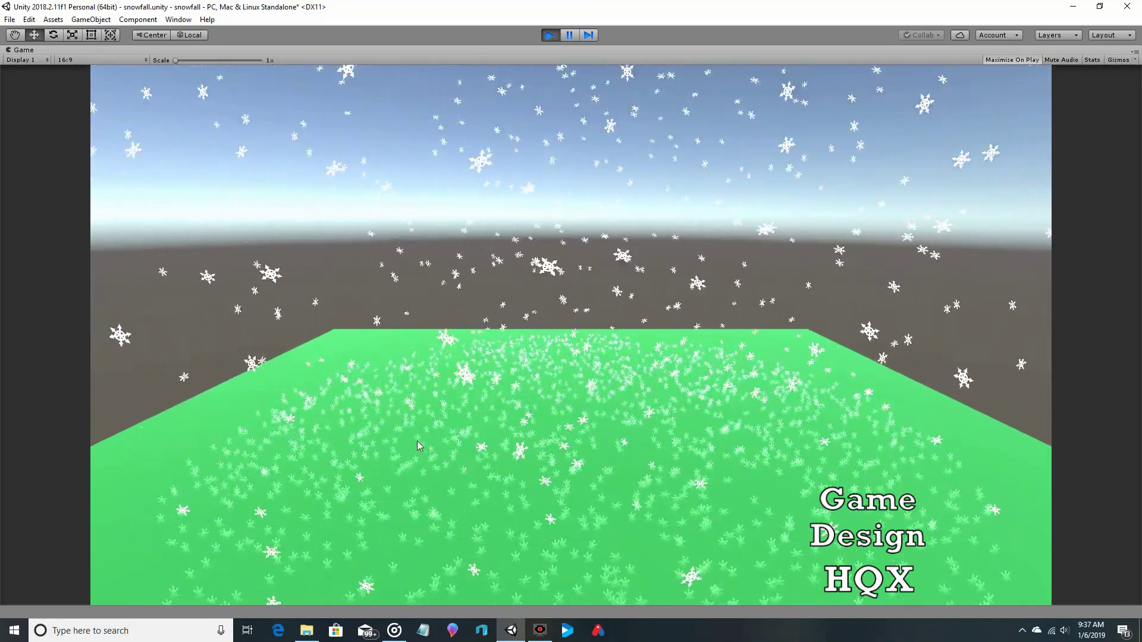
click(550, 34)
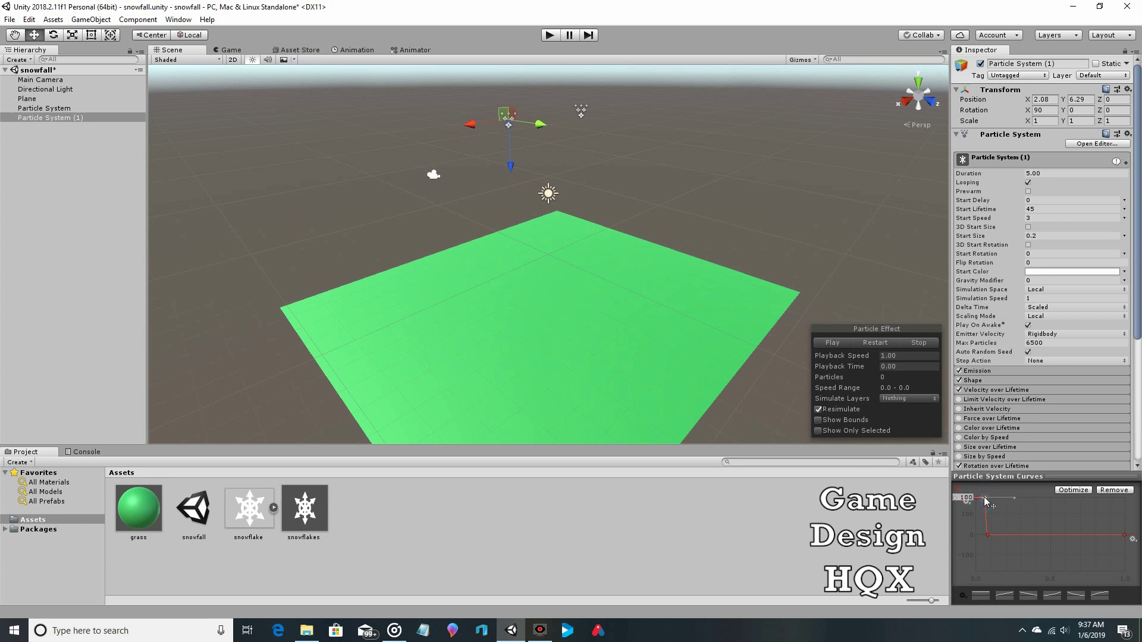
- On Particle System, add an early key to the angular velocity curve, drag it low, and lower the end key
click(44, 108)
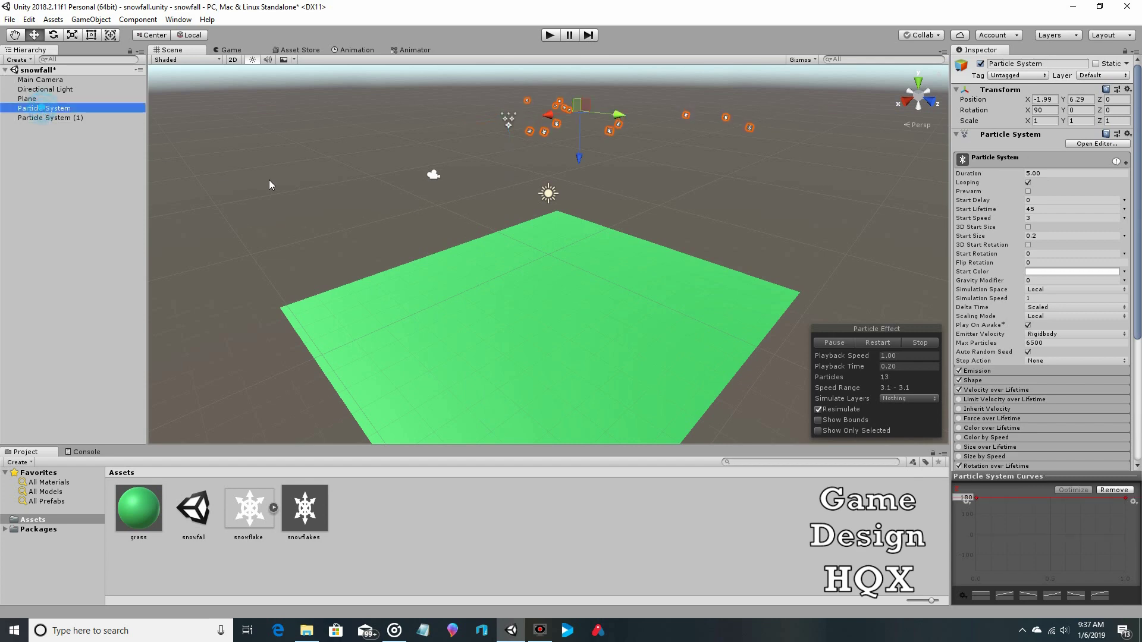
scroll(1009, 371, down, 3)
scroll(1009, 371, down, 5)
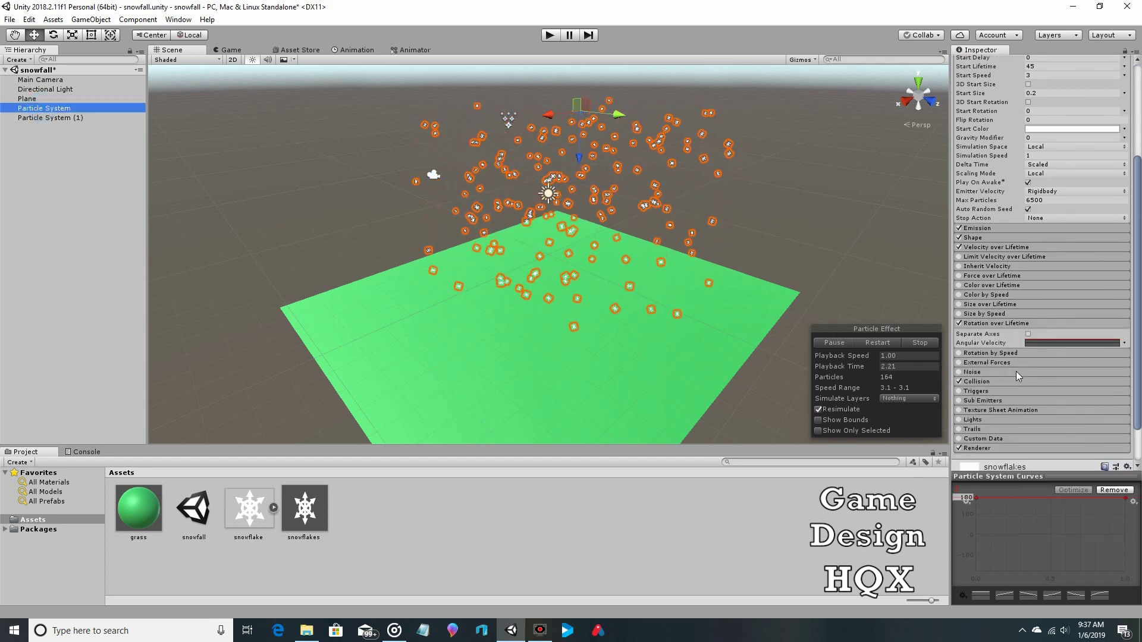
right_click(988, 501)
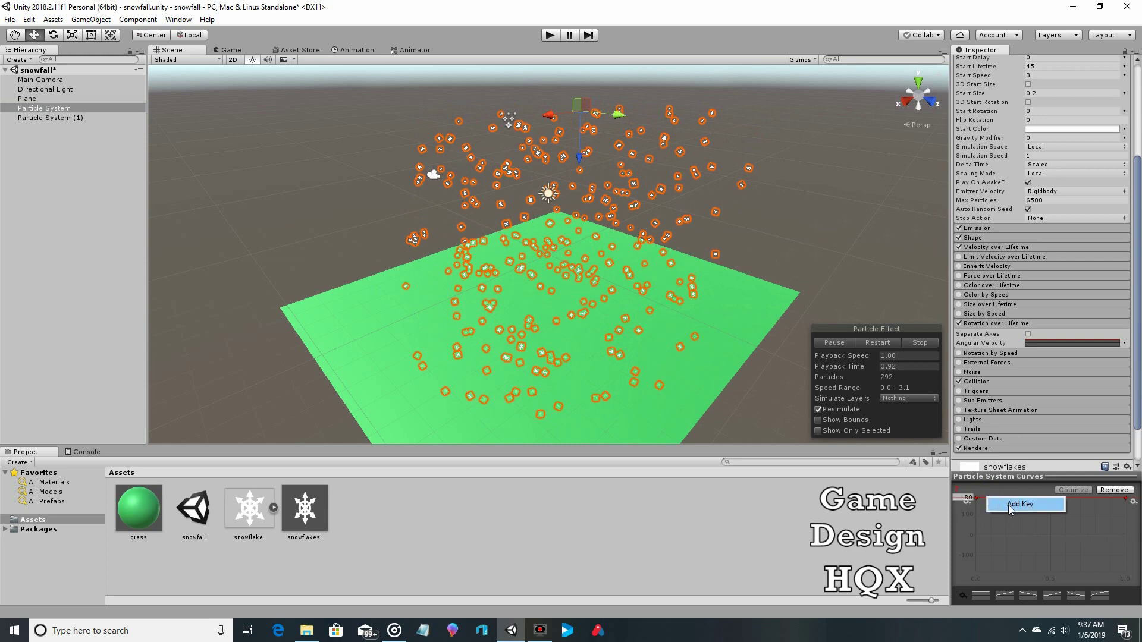
click(1009, 505)
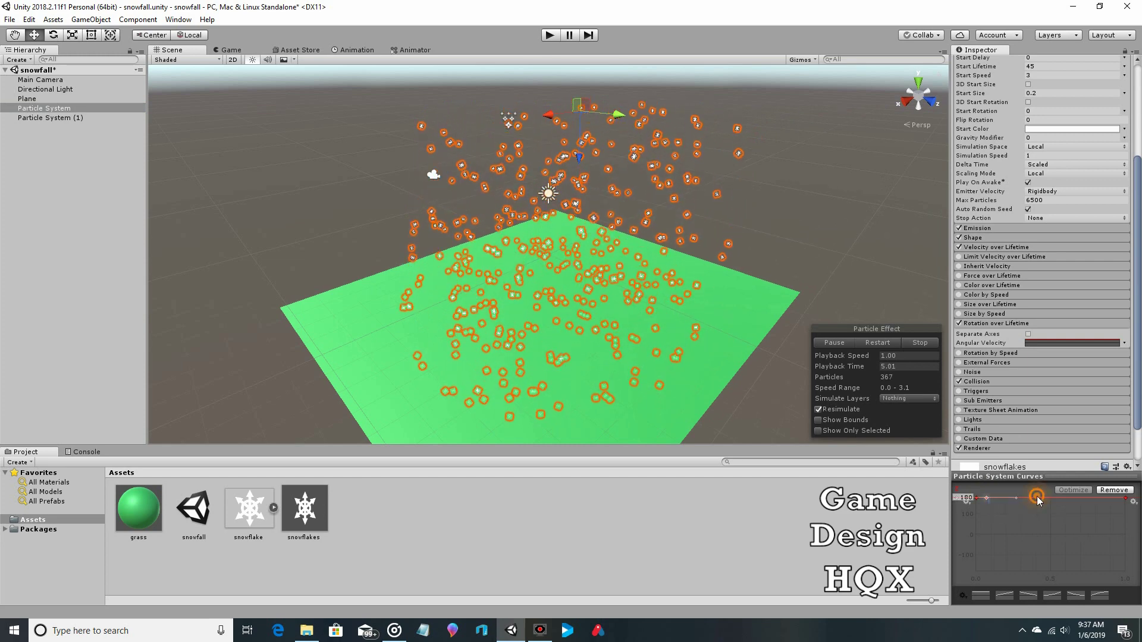
double_click(1036, 498)
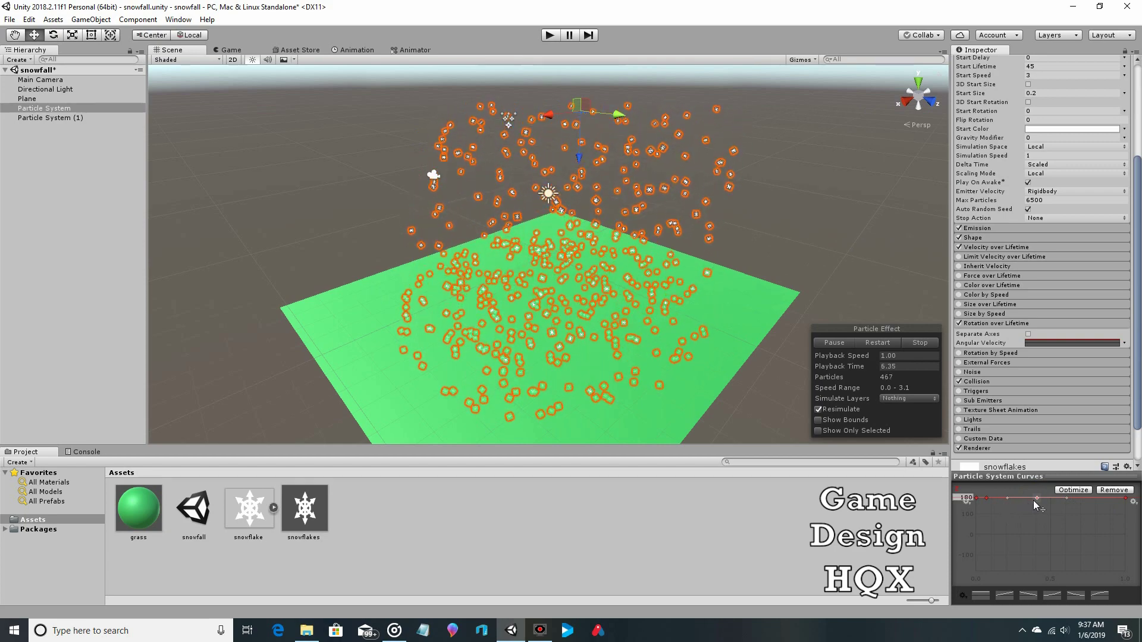
drag(1035, 498, 996, 531)
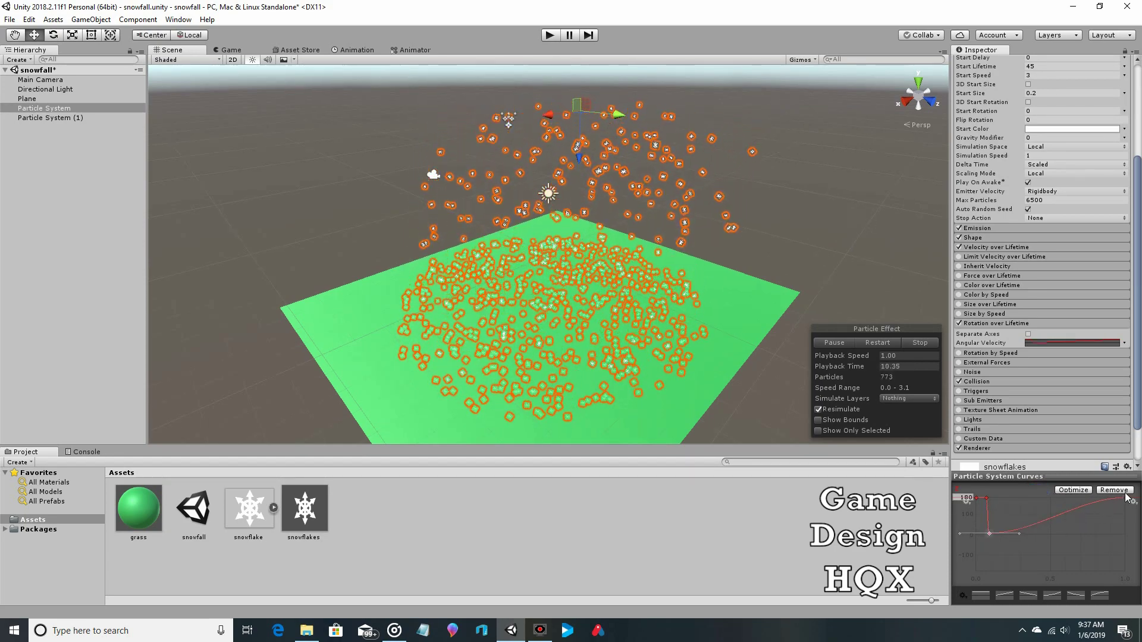
drag(1125, 497, 1122, 535)
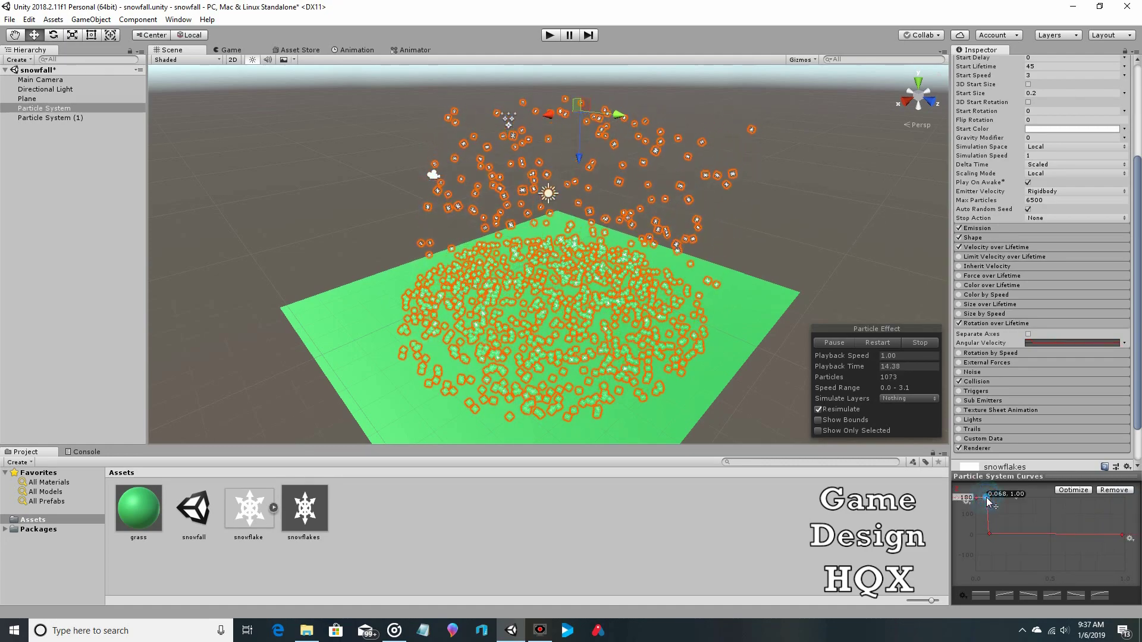
- Fine-tune the curve's start and low keys, then play the scene to test the rotation
mouse_move(987, 499)
drag(988, 502, 988, 502)
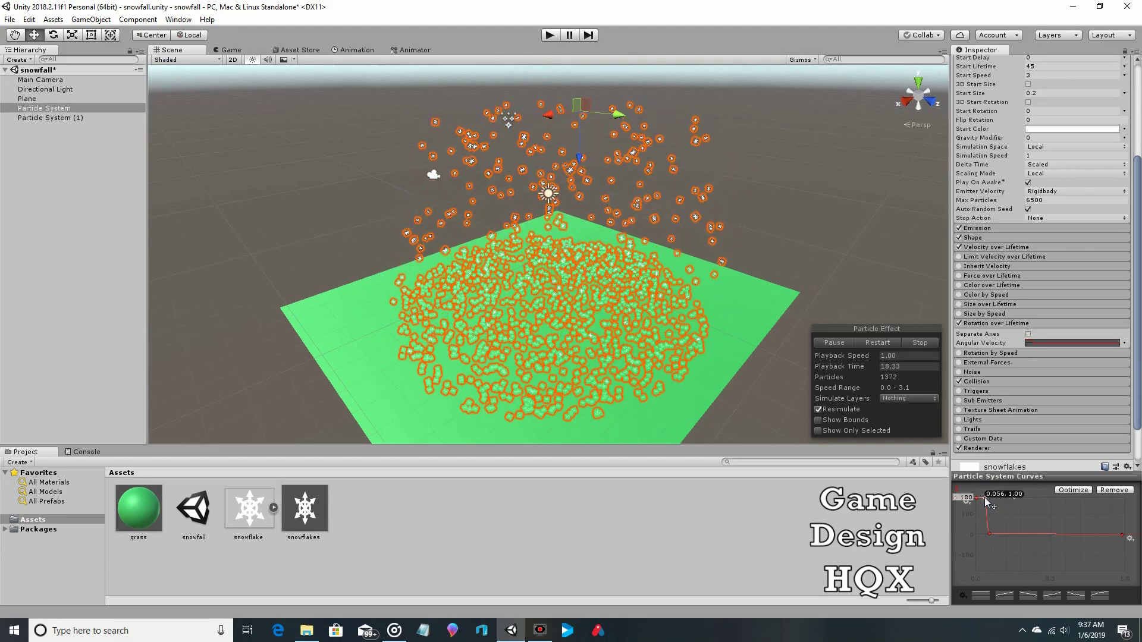
click(990, 535)
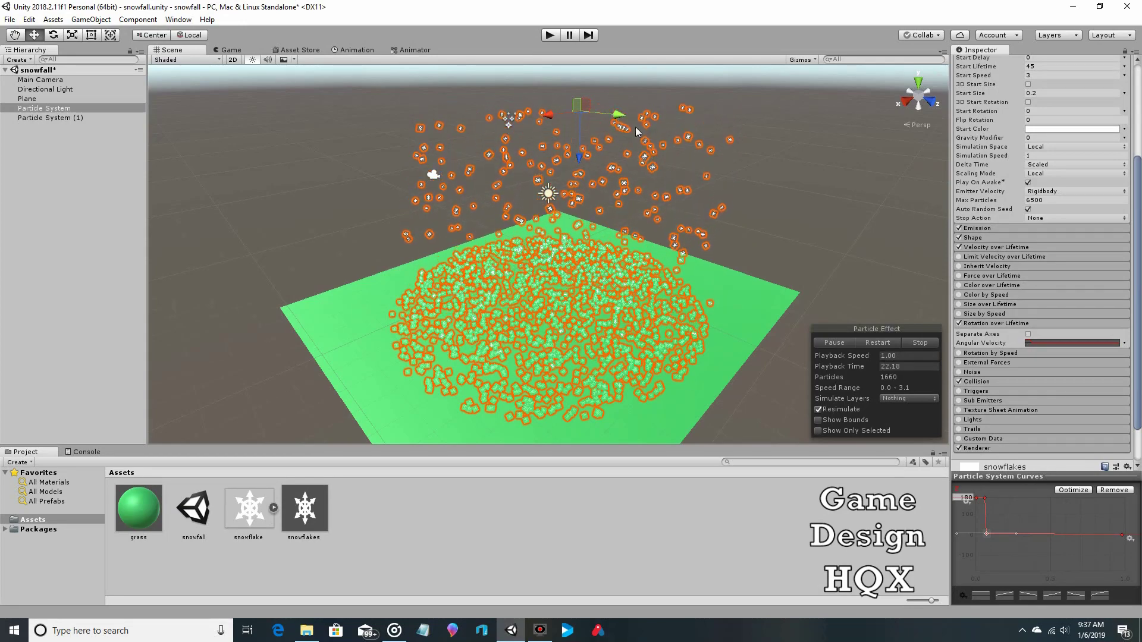
click(550, 34)
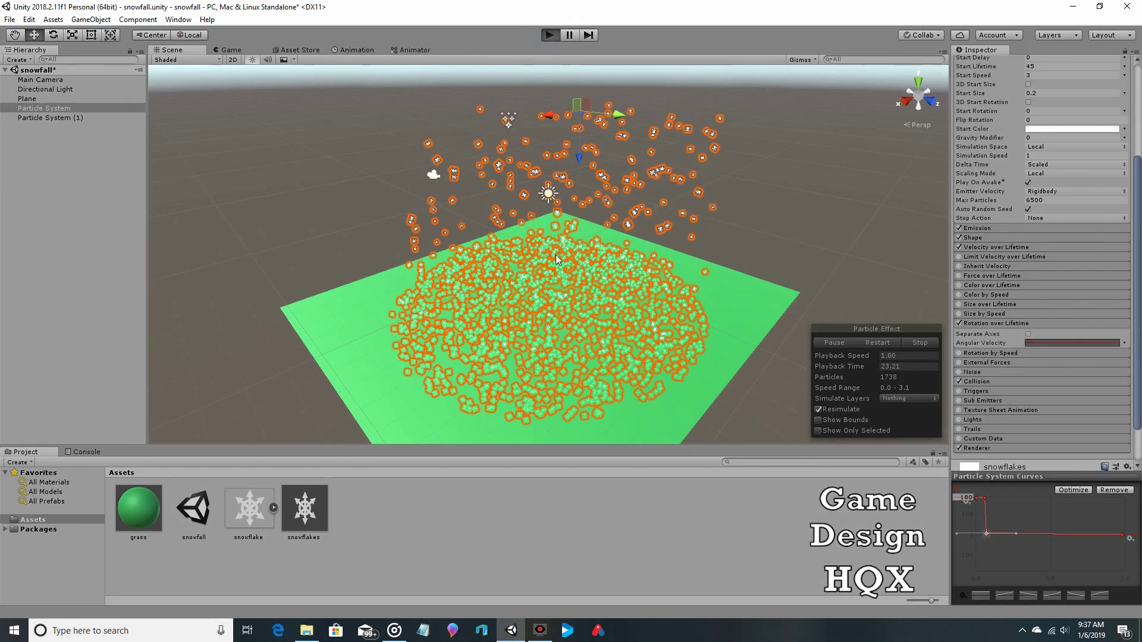